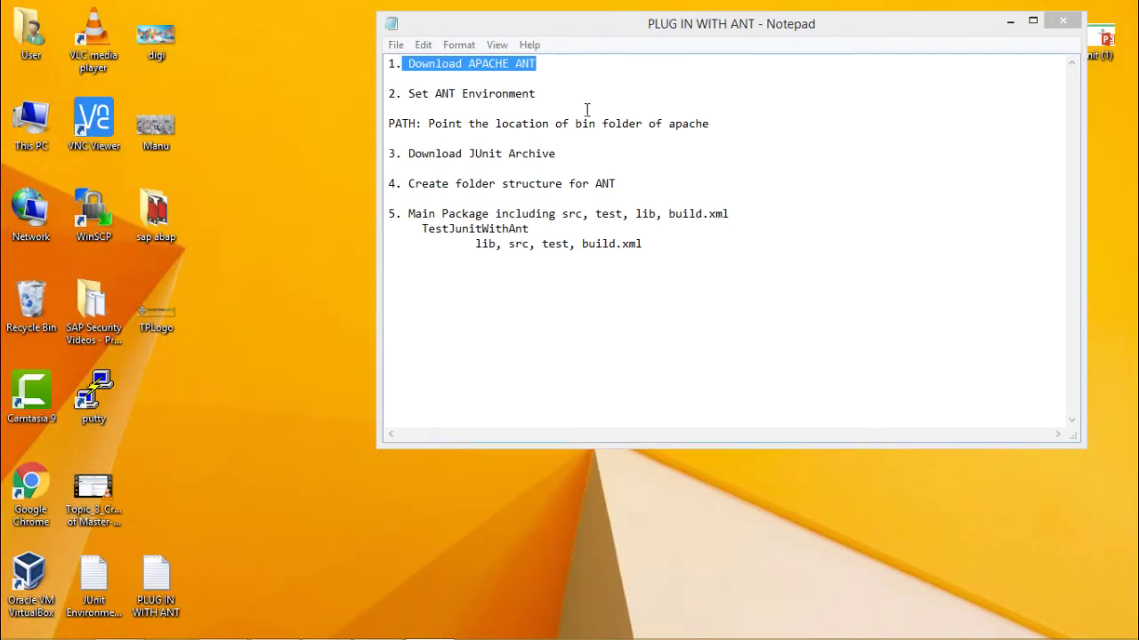
Download the apache-ant-1.10.1-bin.zip archive of Ant 1.10.1 from the Apache Ant binary page.
{"action": "left_click", "coordinate": [541, 64]}
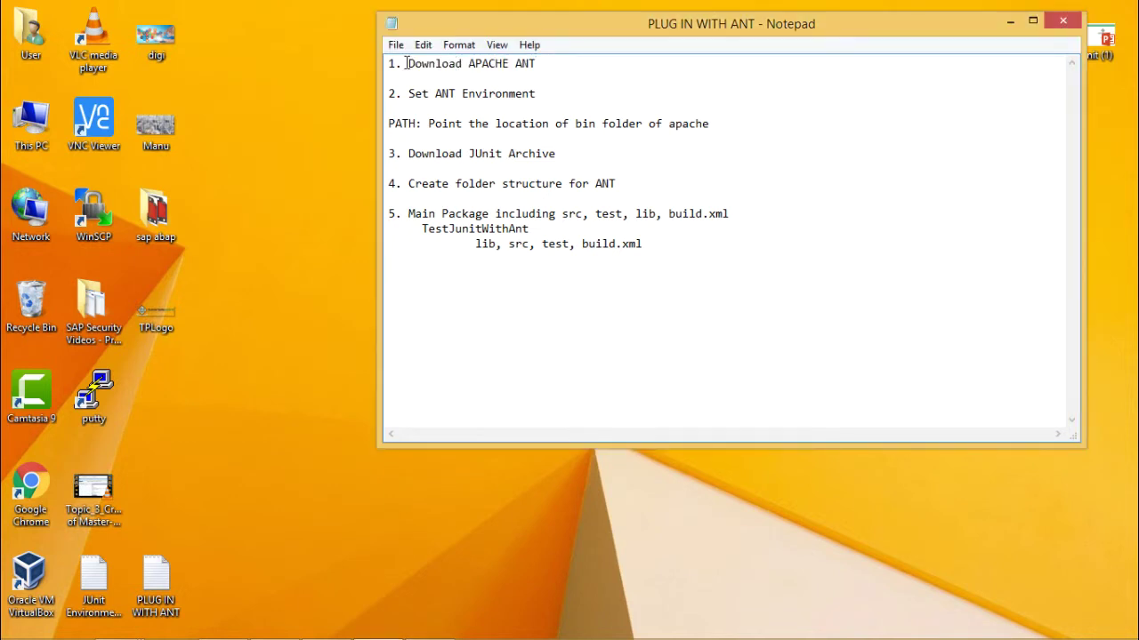
{"action": "left_click_drag", "start_coordinate": [407, 64], "coordinate": [563, 78]}
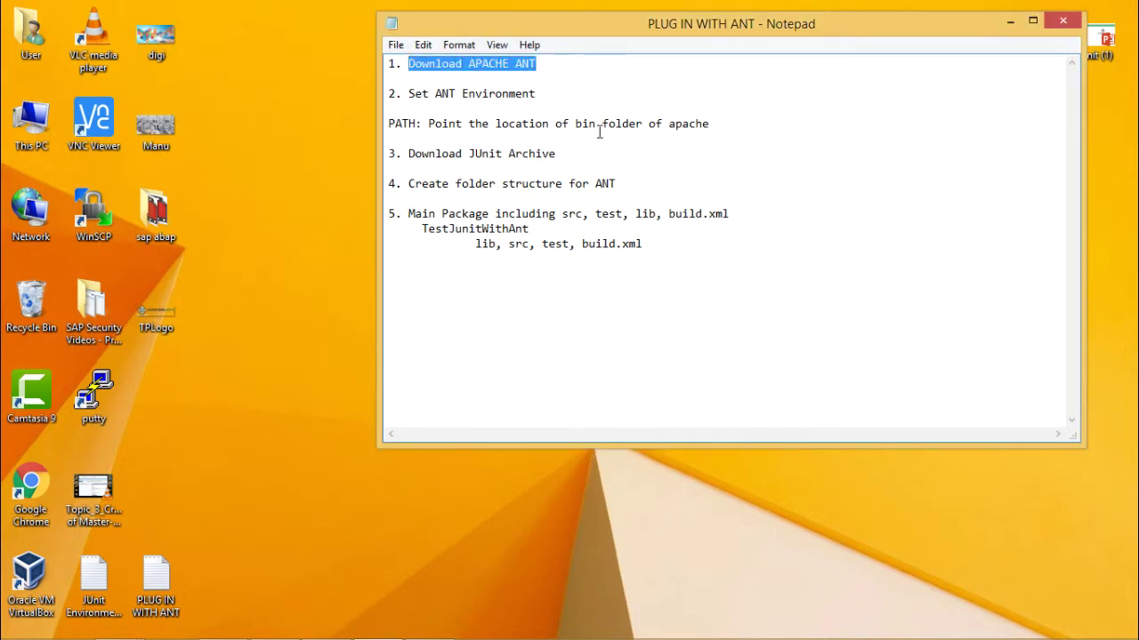
{"action": "left_click", "coordinate": [233, 630]}
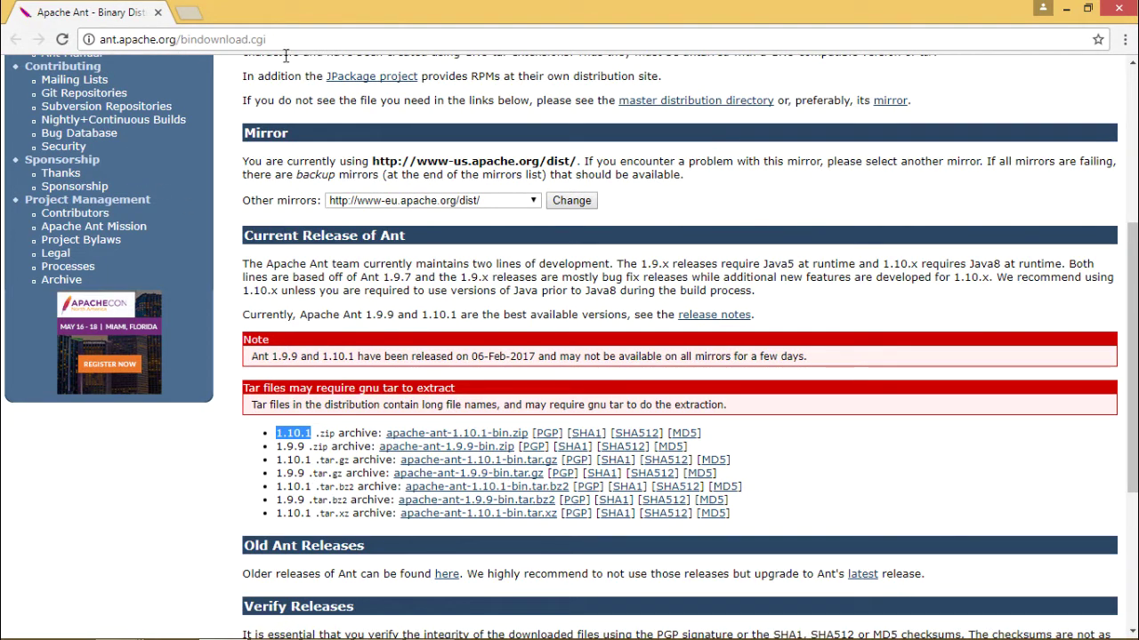
{"action": "left_click_drag", "start_coordinate": [285, 39], "coordinate": [89, 40]}
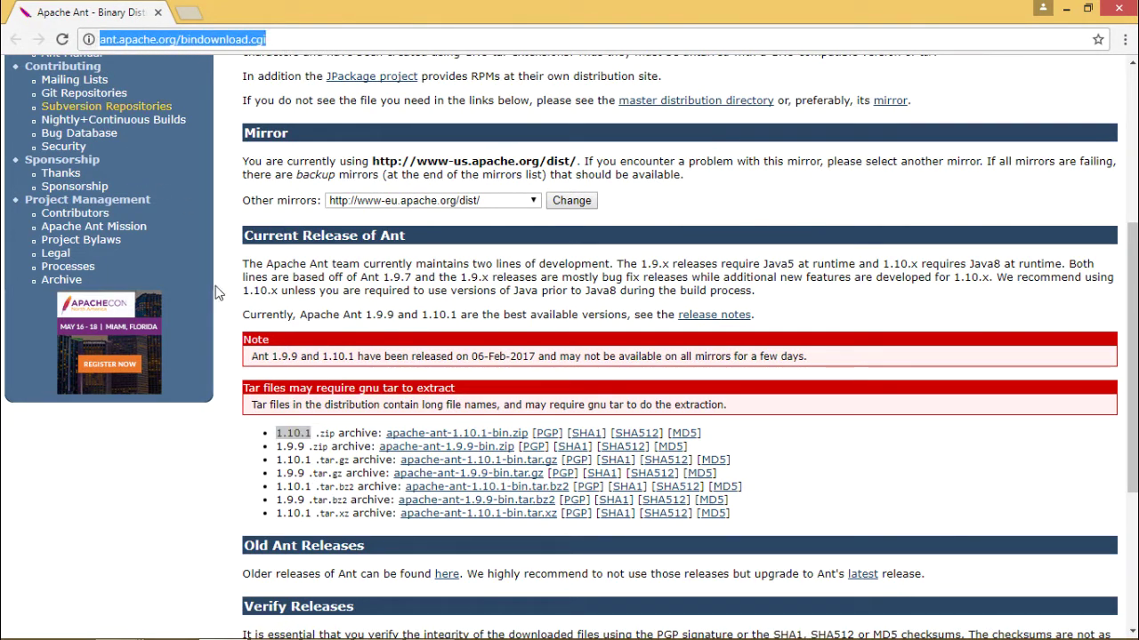
{"action": "left_click", "coordinate": [191, 471]}
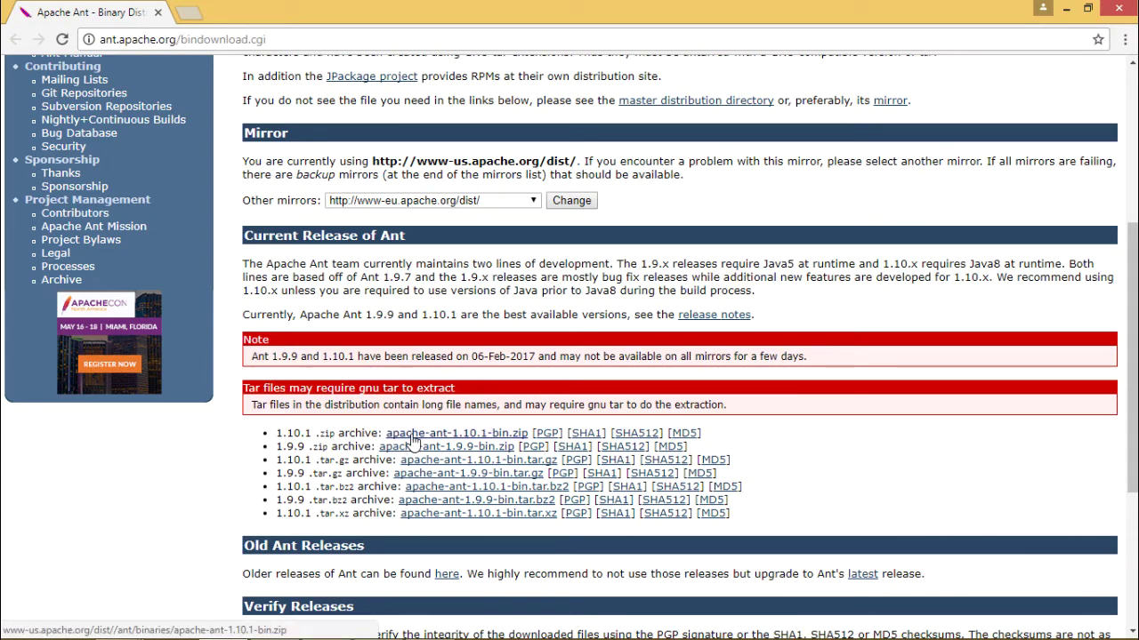
{"action": "left_click_drag", "start_coordinate": [313, 434], "coordinate": [276, 434]}
{"action": "left_click", "coordinate": [448, 434]}
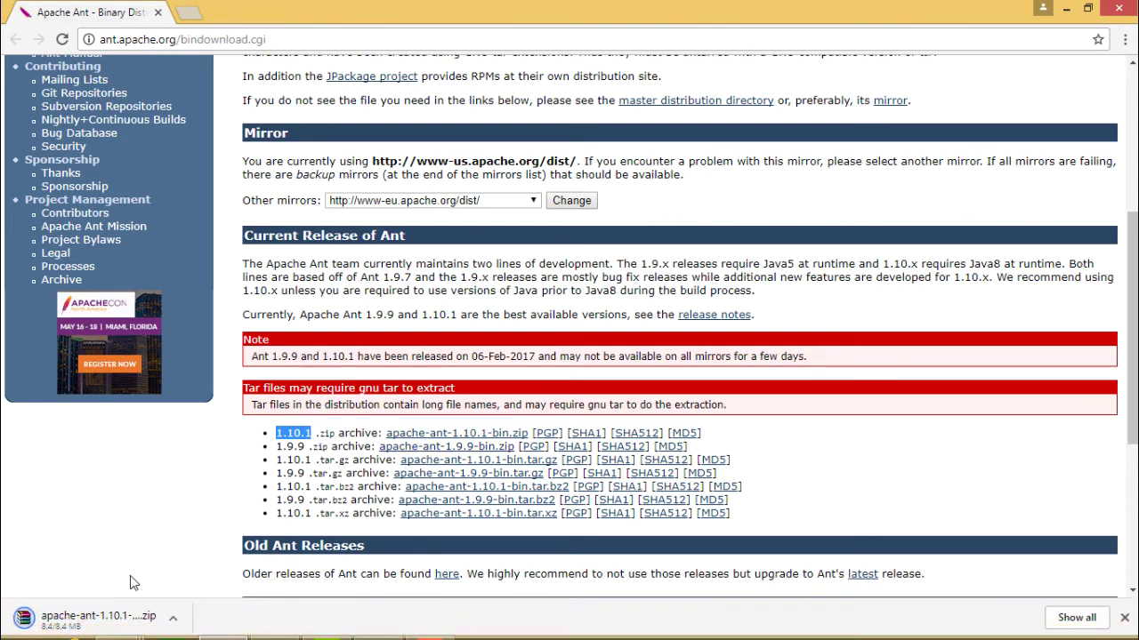
Extract the apache-ant-1.10.1-bin.zip archive in Downloads into an apache-ant-1.10.1-bin folder.
{"action": "left_click", "coordinate": [1070, 11]}
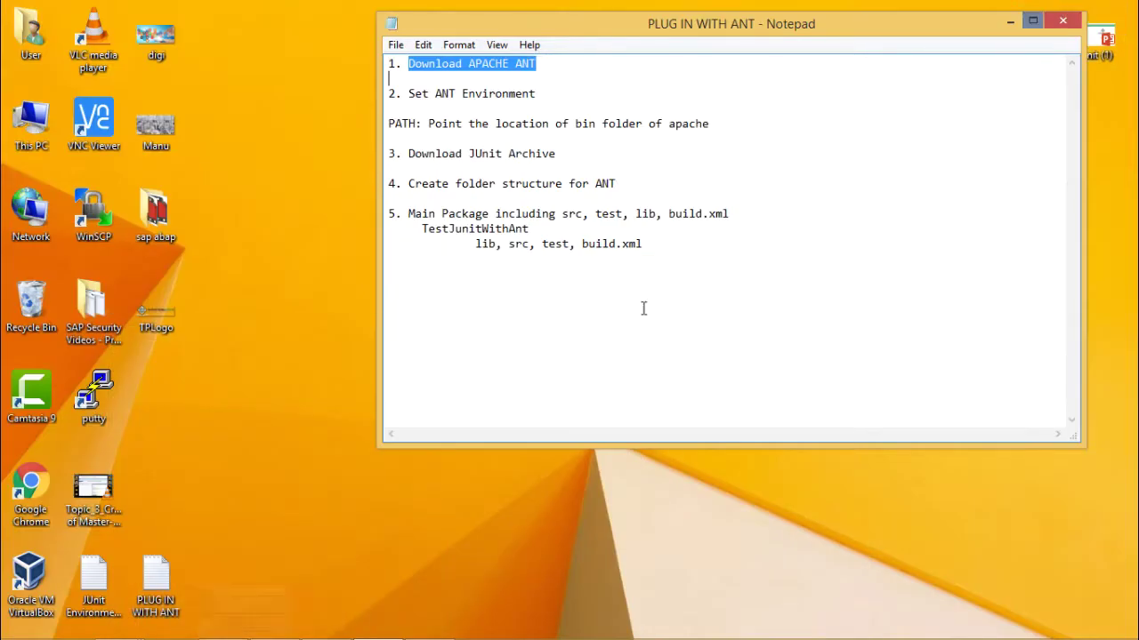
{"action": "mouse_move", "coordinate": [123, 631]}
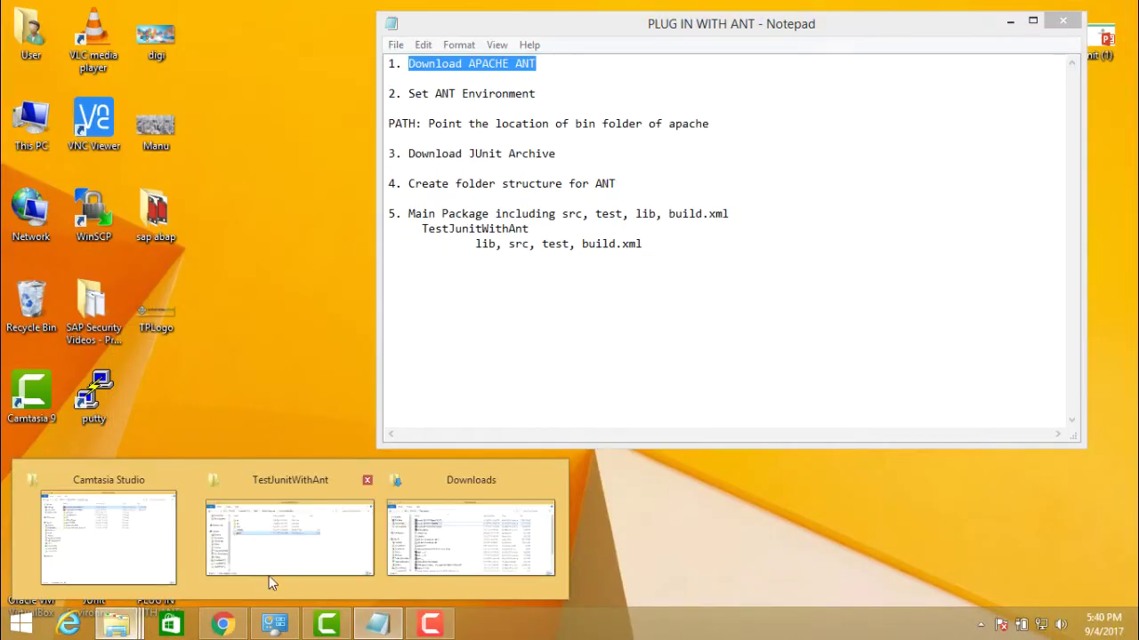
{"action": "left_click", "coordinate": [471, 547]}
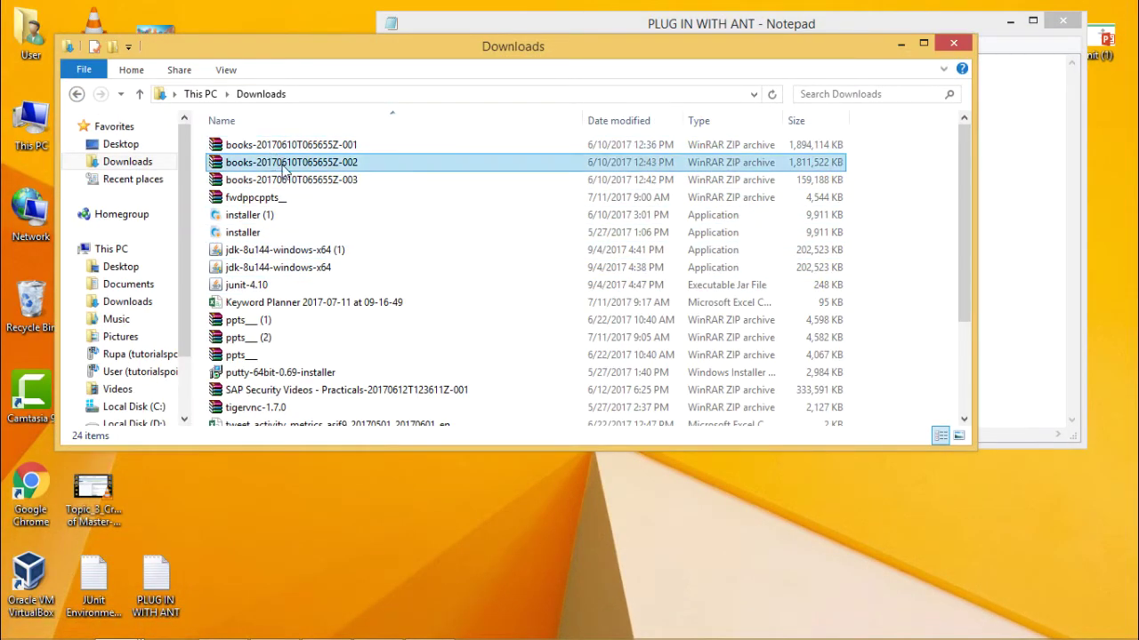
{"action": "scroll", "coordinate": [442, 264], "scroll_direction": "down", "scroll_amount": 3}
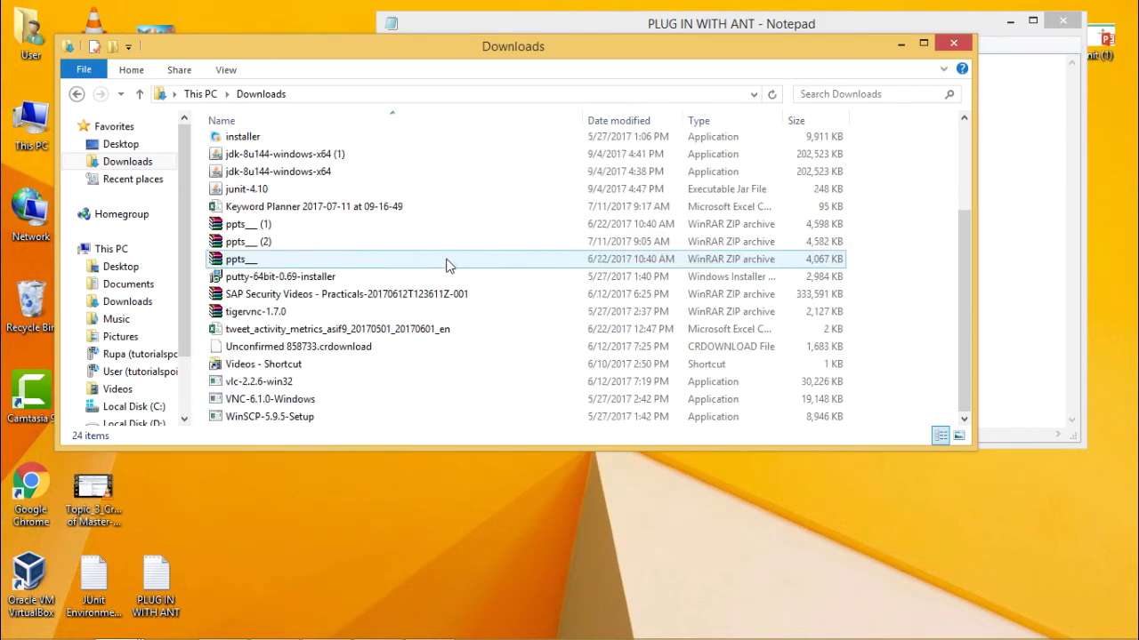
{"action": "left_click", "coordinate": [311, 418]}
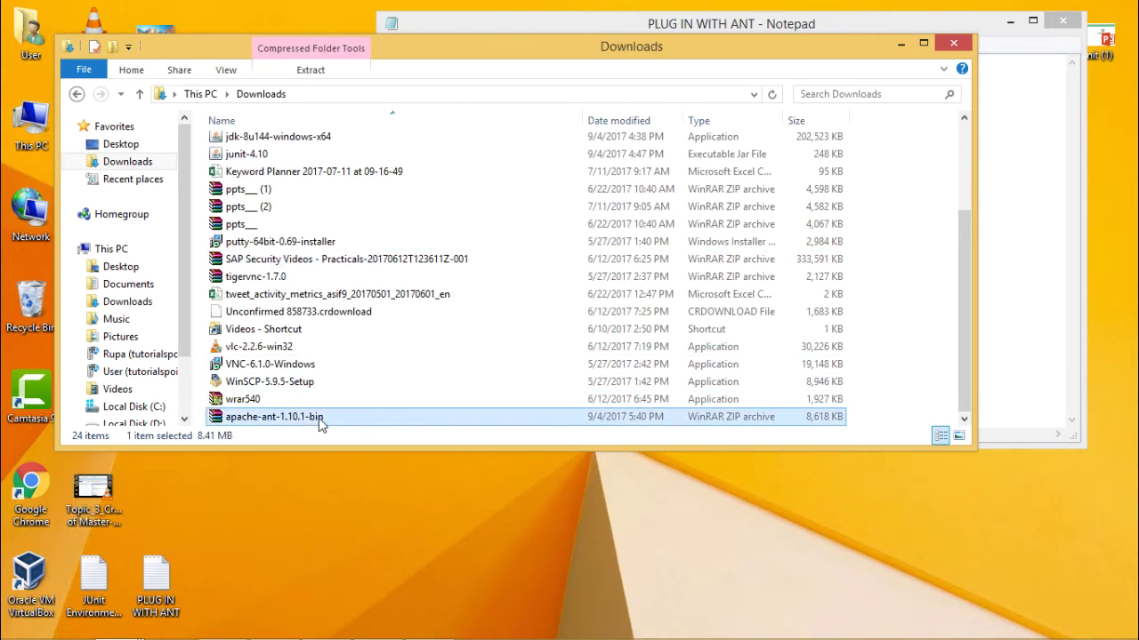
{"action": "right_click", "coordinate": [330, 418]}
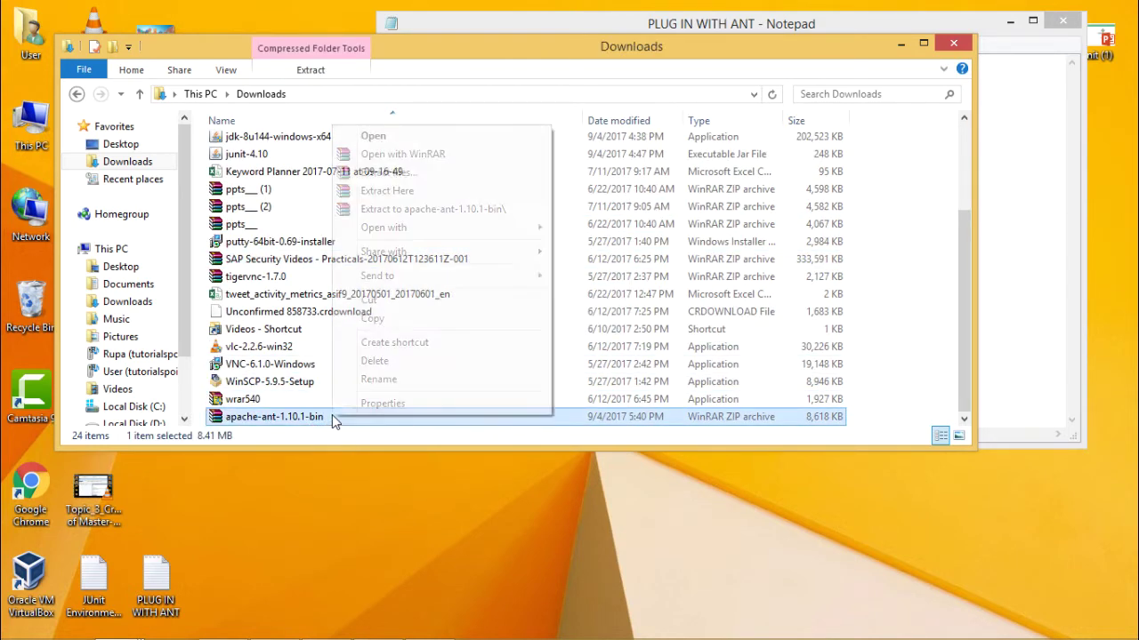
{"action": "left_click", "coordinate": [424, 212]}
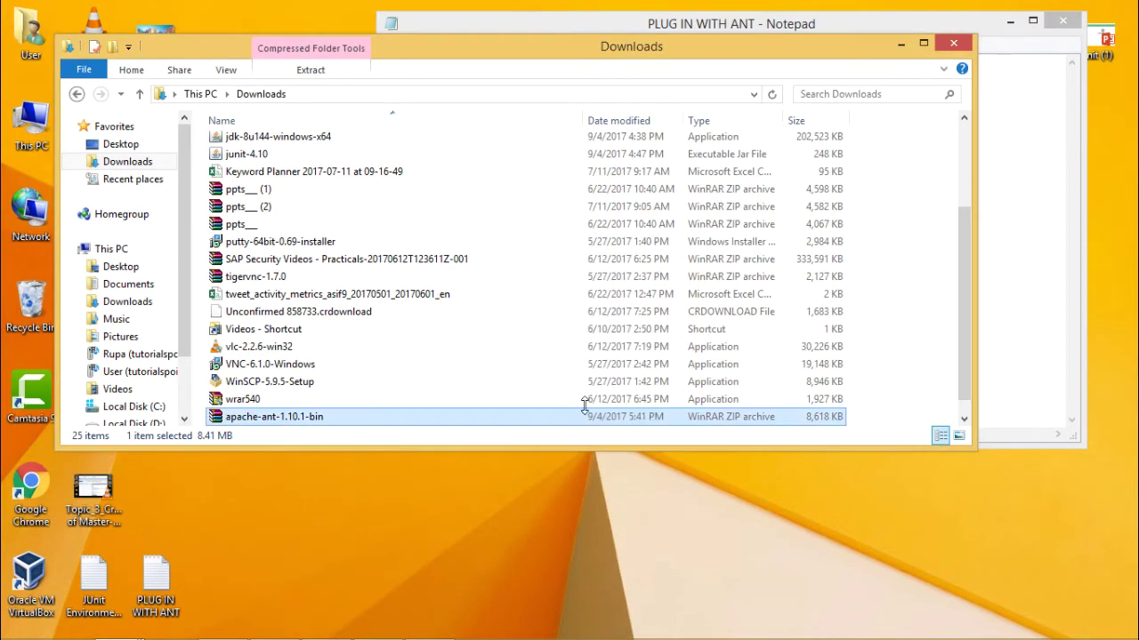
Paste the extracted apache-ant-1.10.1-bin folder into the root of Local Disk (C:).
{"action": "left_click", "coordinate": [325, 416]}
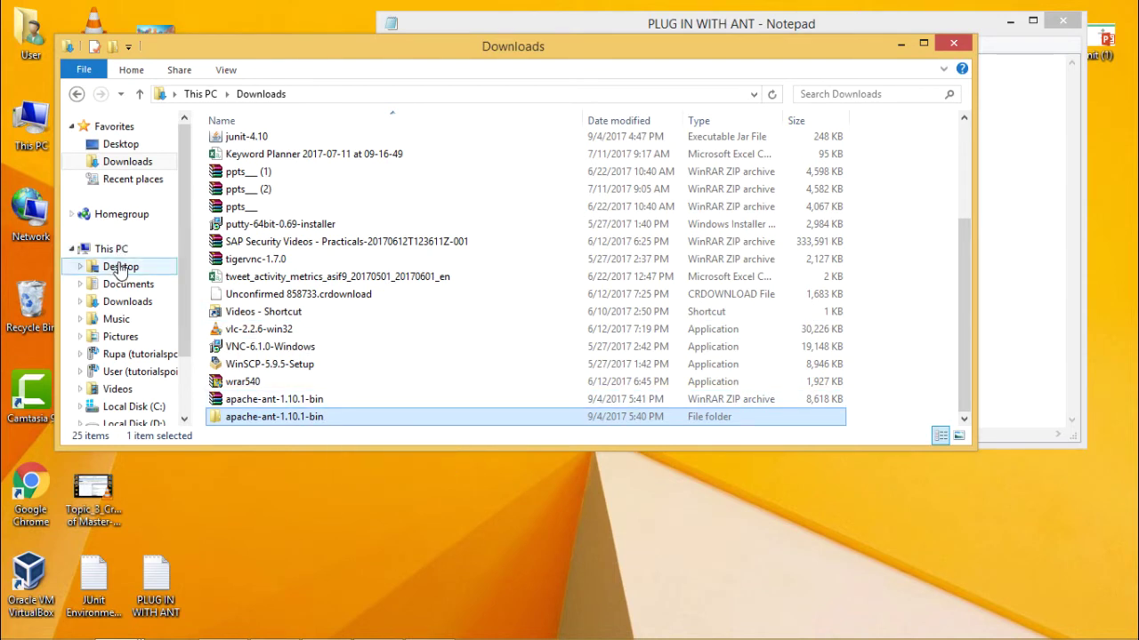
{"action": "left_click", "coordinate": [157, 405]}
{"action": "right_click", "coordinate": [353, 338]}
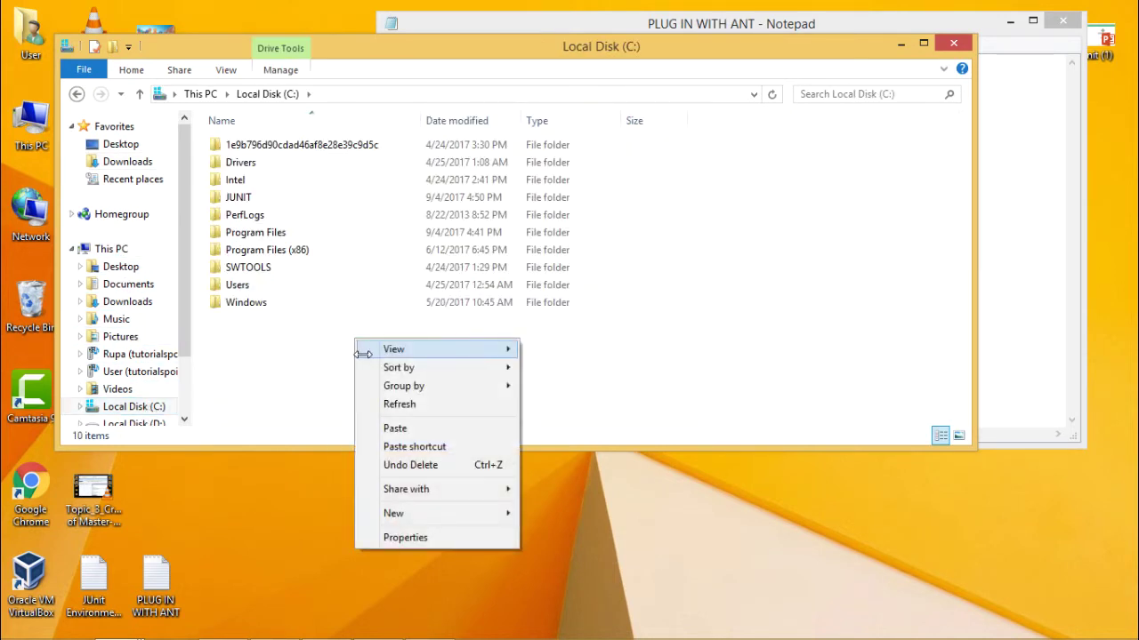
{"action": "left_click", "coordinate": [426, 423]}
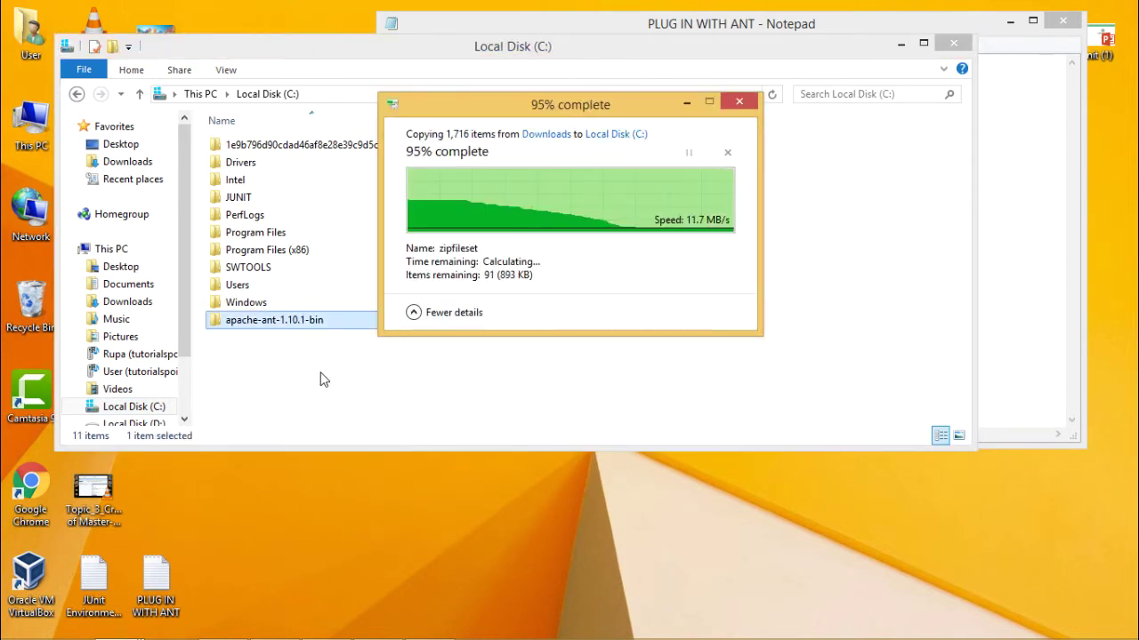
{"action": "left_click", "coordinate": [901, 45]}
{"action": "left_click_drag", "start_coordinate": [536, 93], "coordinate": [408, 92]}
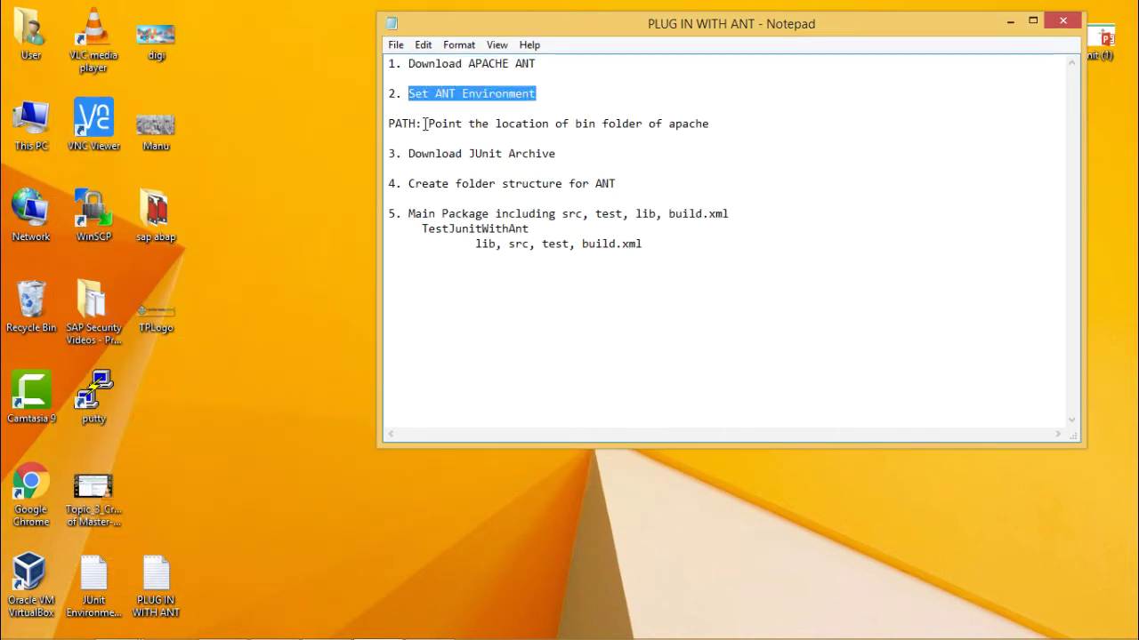
Open the system Path variable for editing via This PC Properties, Advanced system settings, Environment Variables.
{"action": "left_click", "coordinate": [389, 123]}
{"action": "left_click_drag", "start_coordinate": [387, 124], "coordinate": [714, 125]}
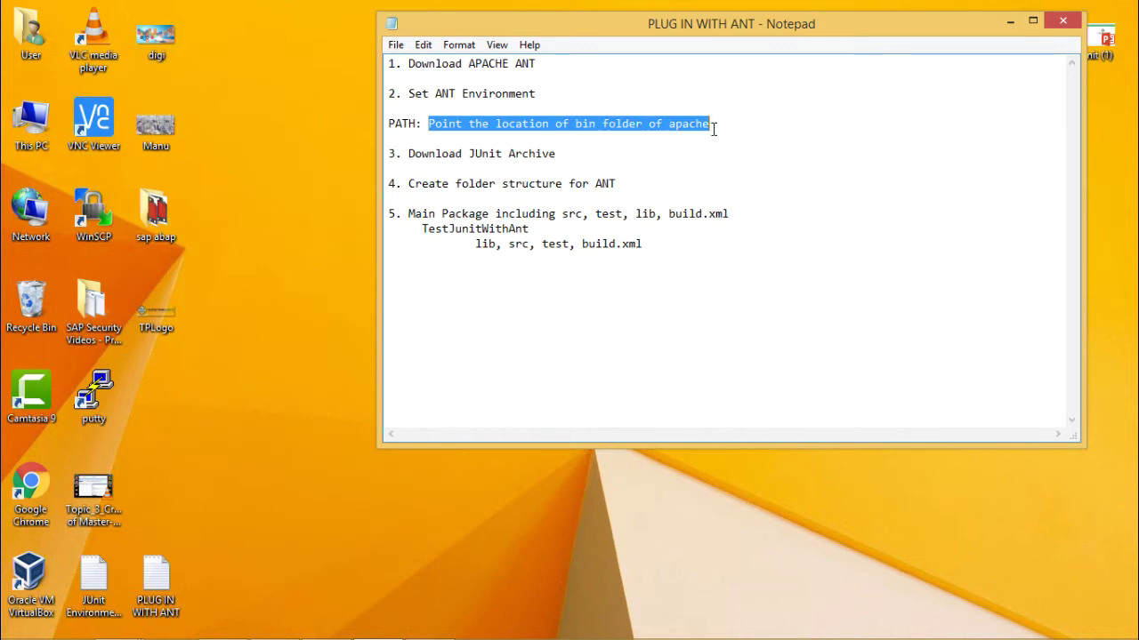
{"action": "right_click", "coordinate": [33, 118]}
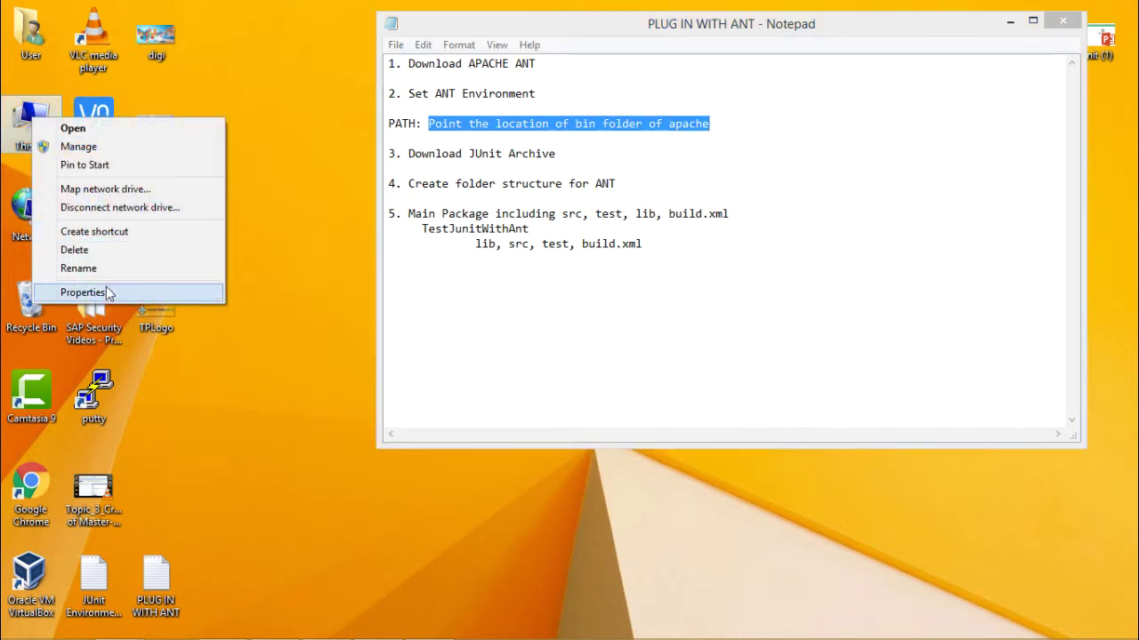
{"action": "left_click", "coordinate": [107, 294]}
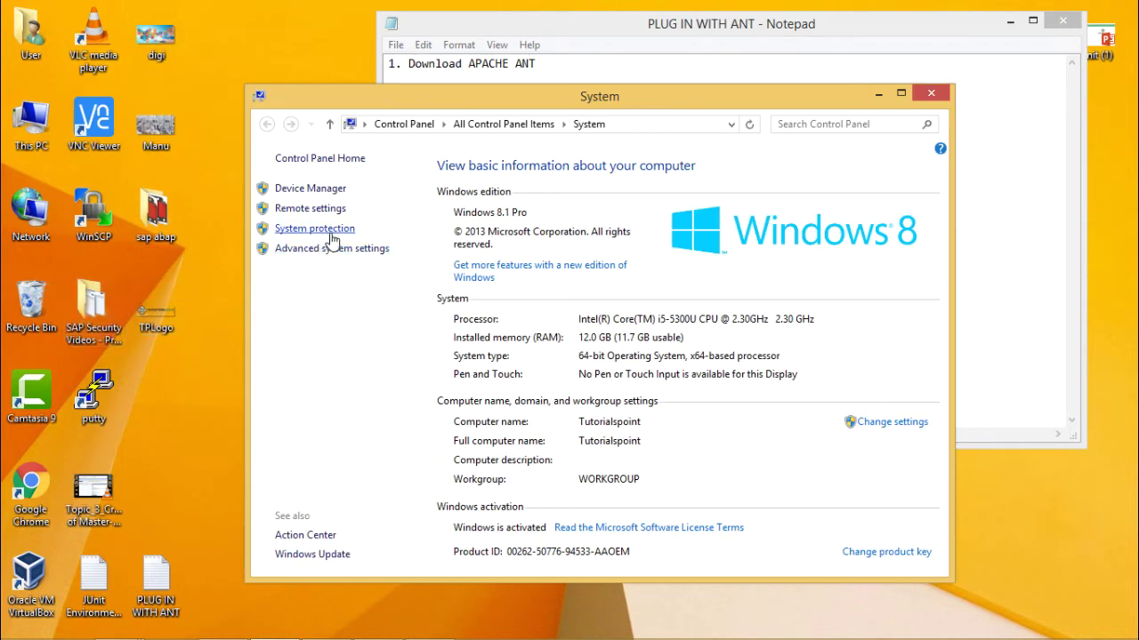
{"action": "left_click", "coordinate": [338, 251]}
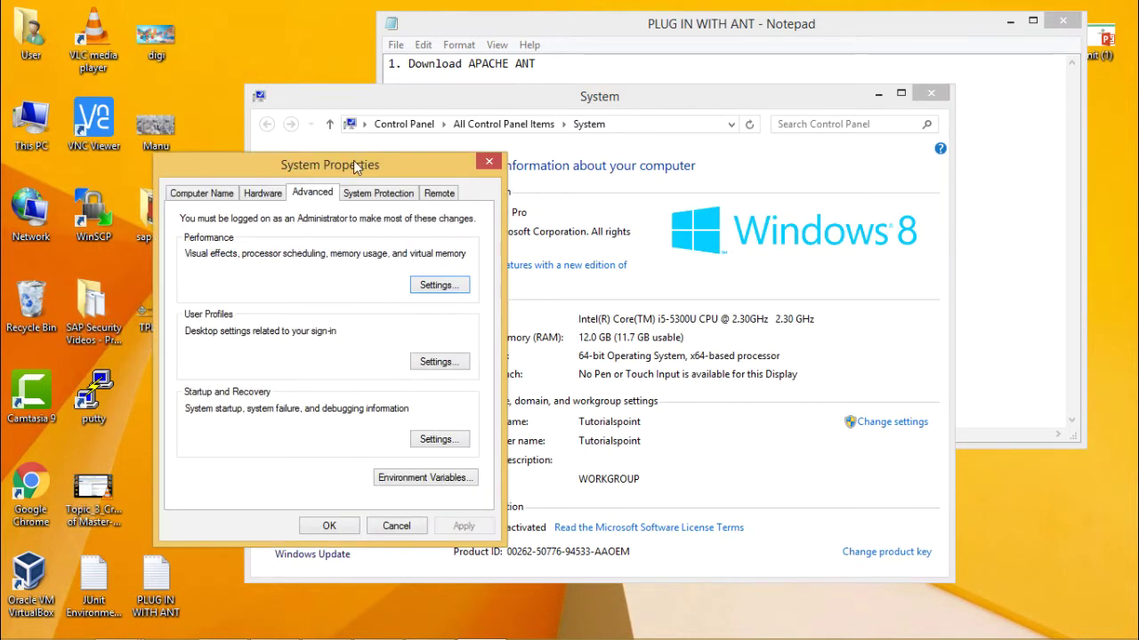
{"action": "left_click_drag", "start_coordinate": [352, 156], "coordinate": [681, 145]}
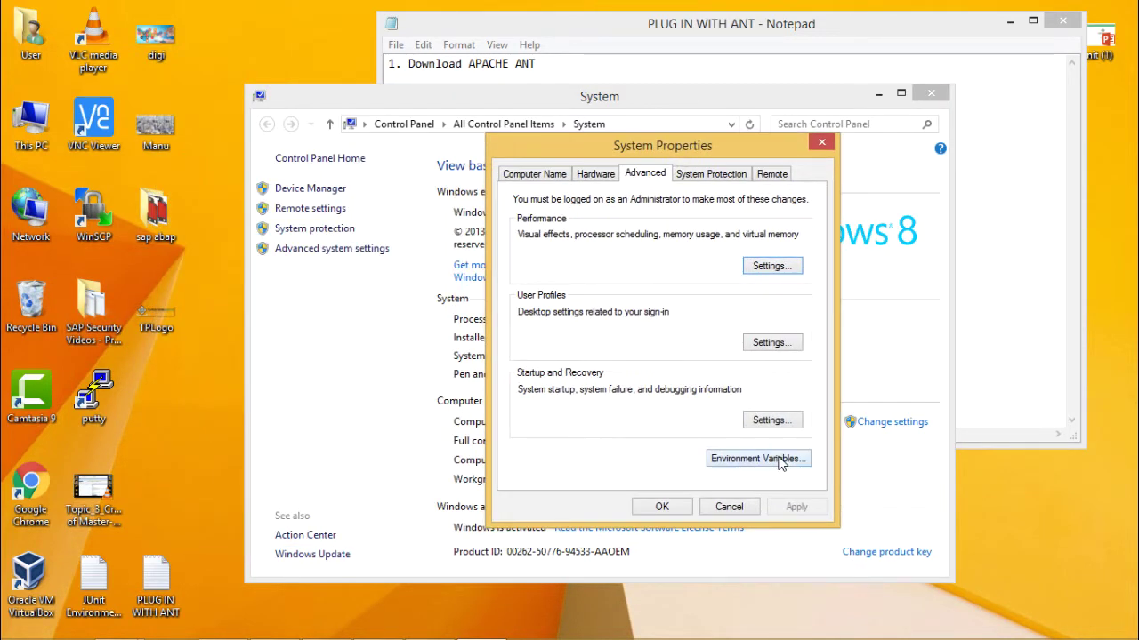
{"action": "left_click", "coordinate": [779, 461]}
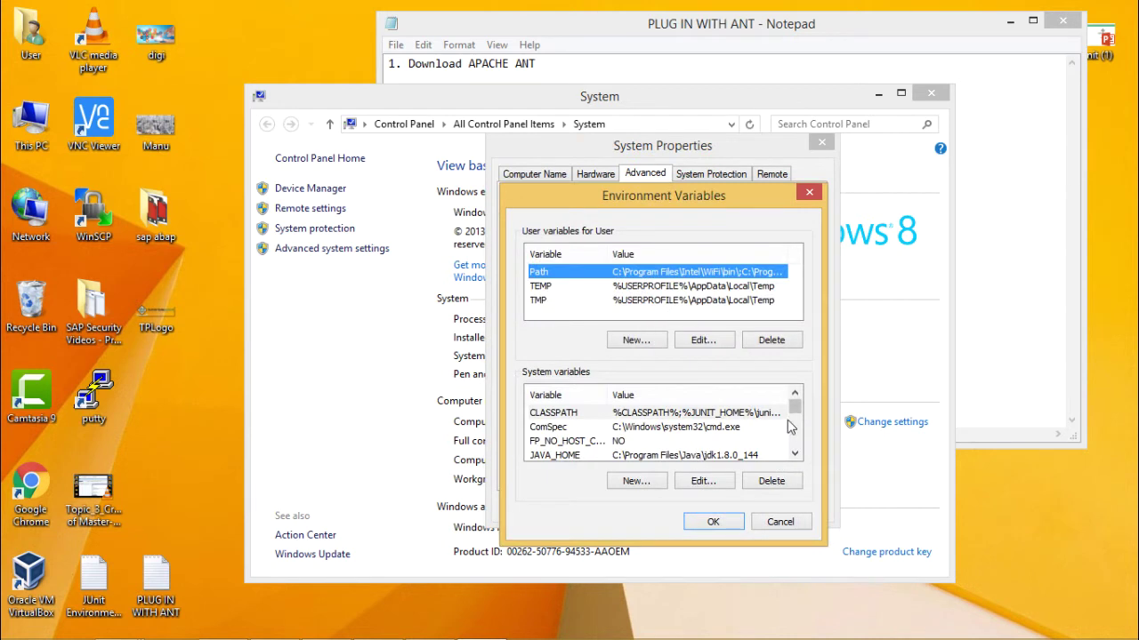
{"action": "mouse_move", "coordinate": [796, 409]}
{"action": "left_mouse_down"}
{"action": "mouse_move", "coordinate": [801, 448]}
{"action": "mouse_move", "coordinate": [801, 422]}
{"action": "left_mouse_up"}
{"action": "double_click", "coordinate": [623, 428]}
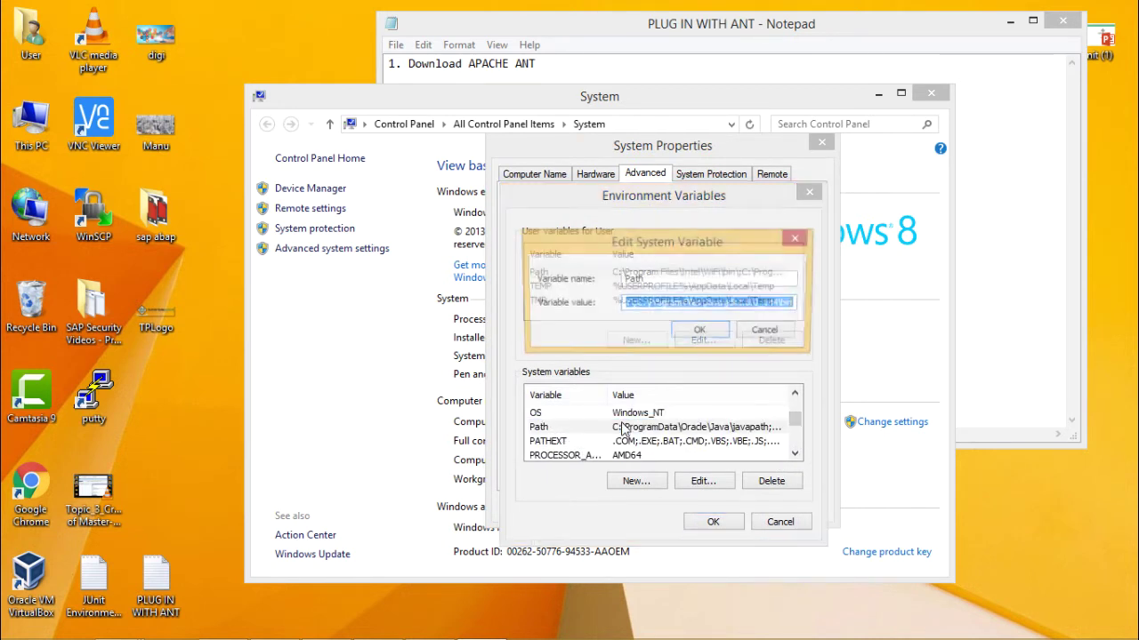
Copy the path C:\apache-ant-1.10.1-bin\apache-ant-1.10.1\bin and return to the Path editor.
{"action": "double_click", "coordinate": [32, 129]}
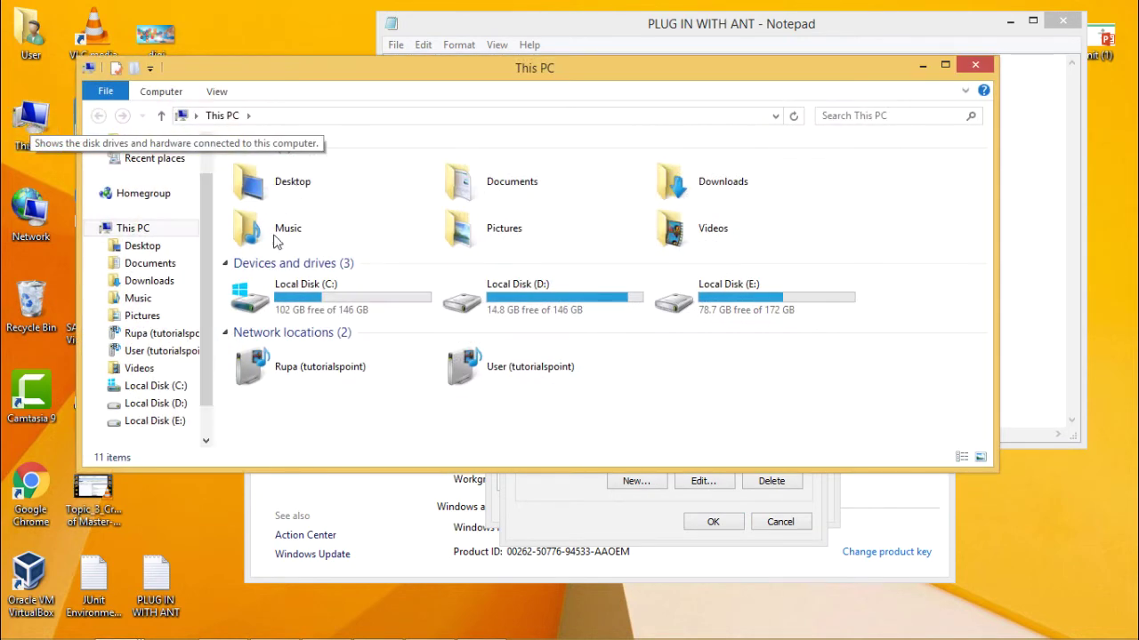
{"action": "double_click", "coordinate": [400, 279]}
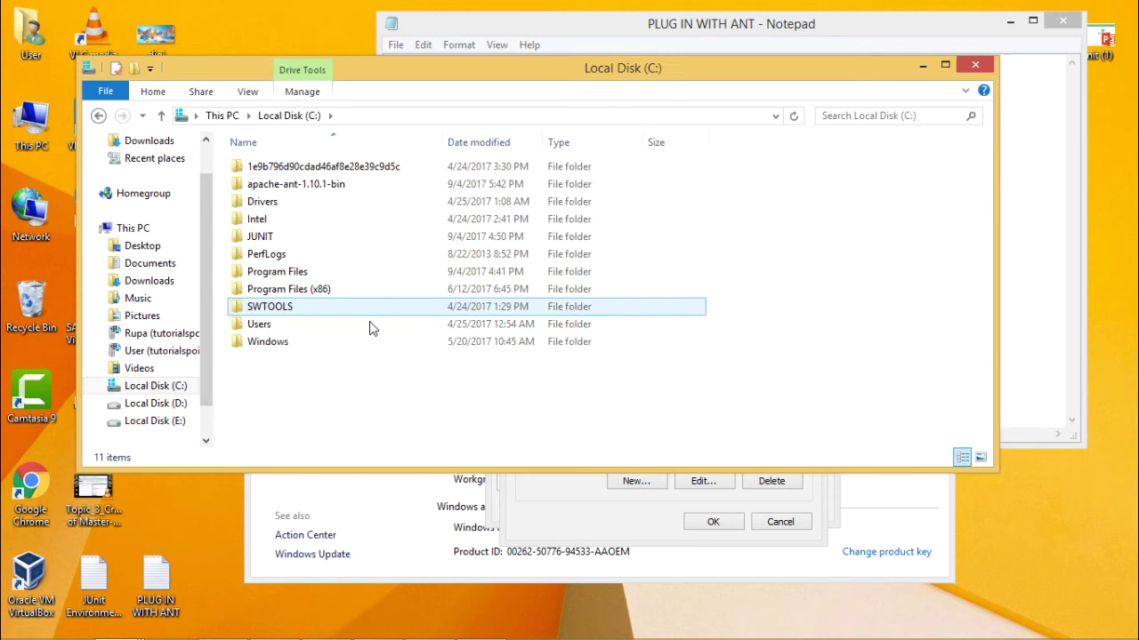
{"action": "double_click", "coordinate": [336, 188]}
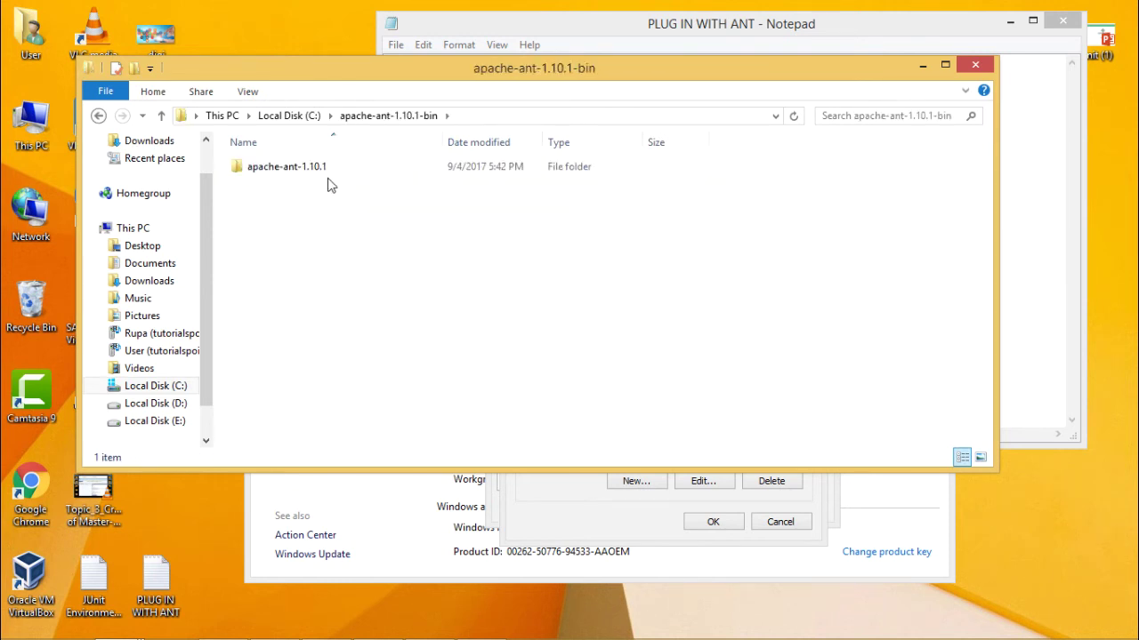
{"action": "left_click", "coordinate": [323, 174]}
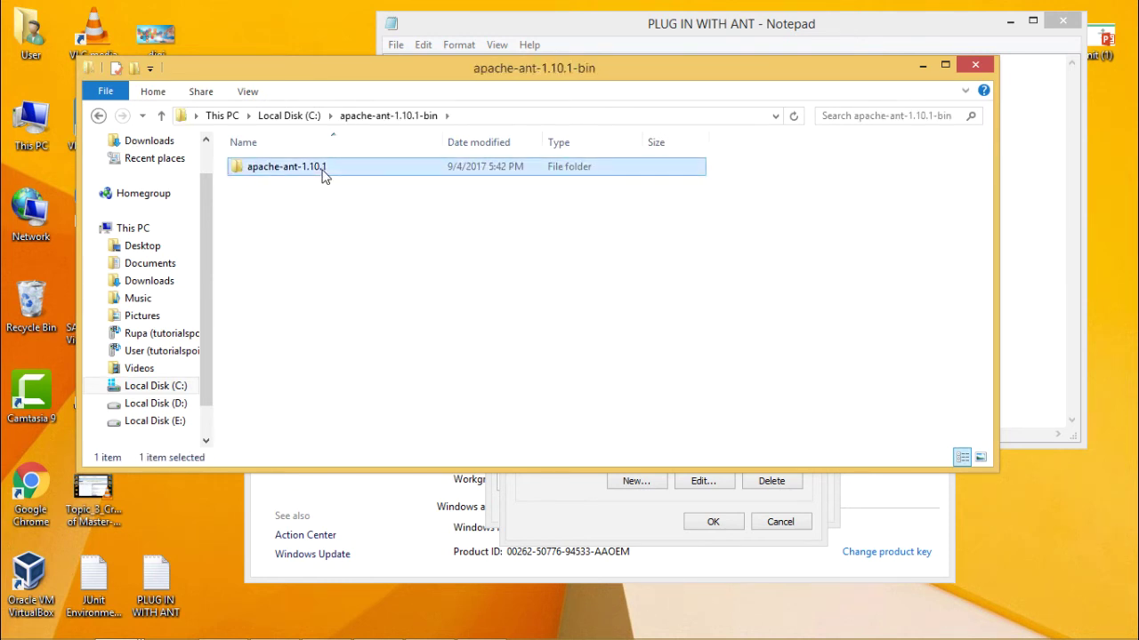
{"action": "double_click", "coordinate": [323, 175]}
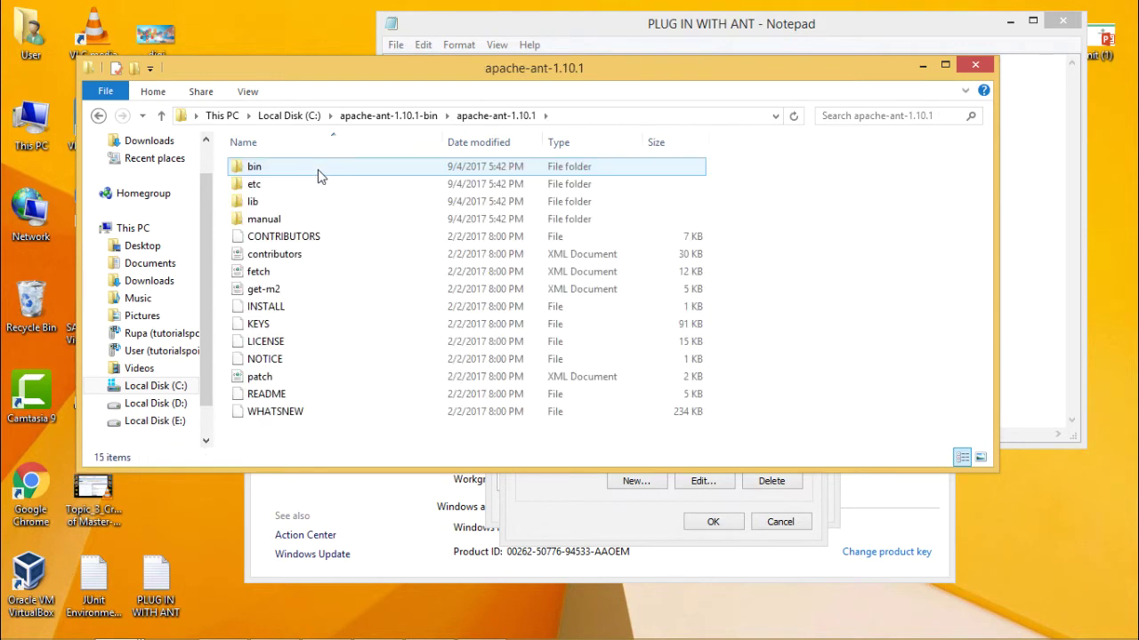
{"action": "left_click", "coordinate": [318, 175]}
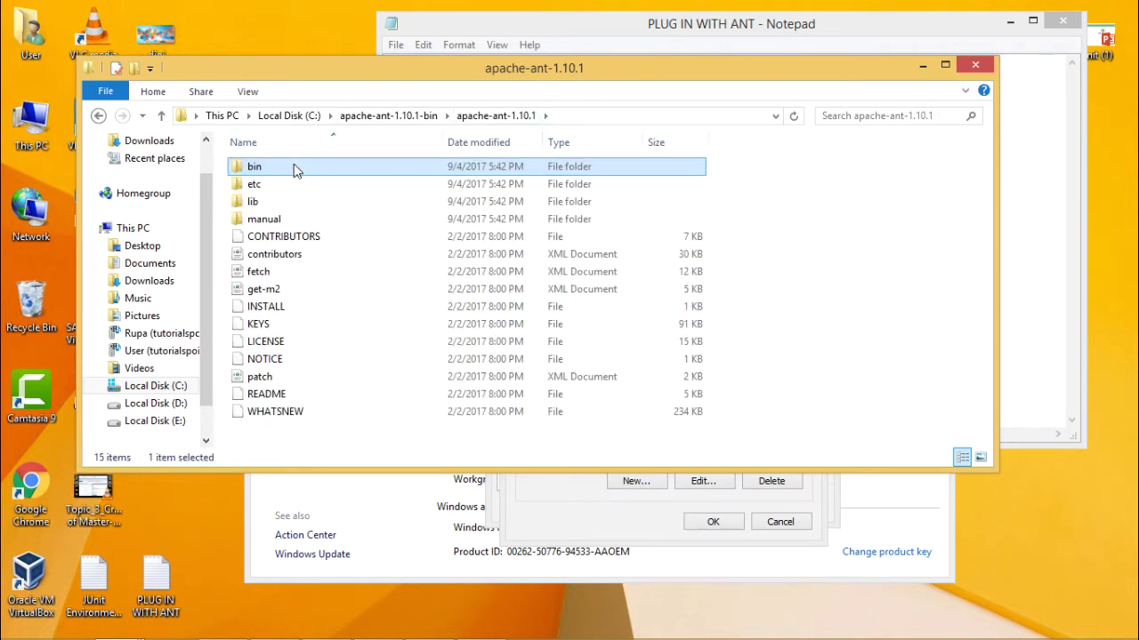
{"action": "double_click", "coordinate": [294, 166]}
{"action": "left_click", "coordinate": [606, 114]}
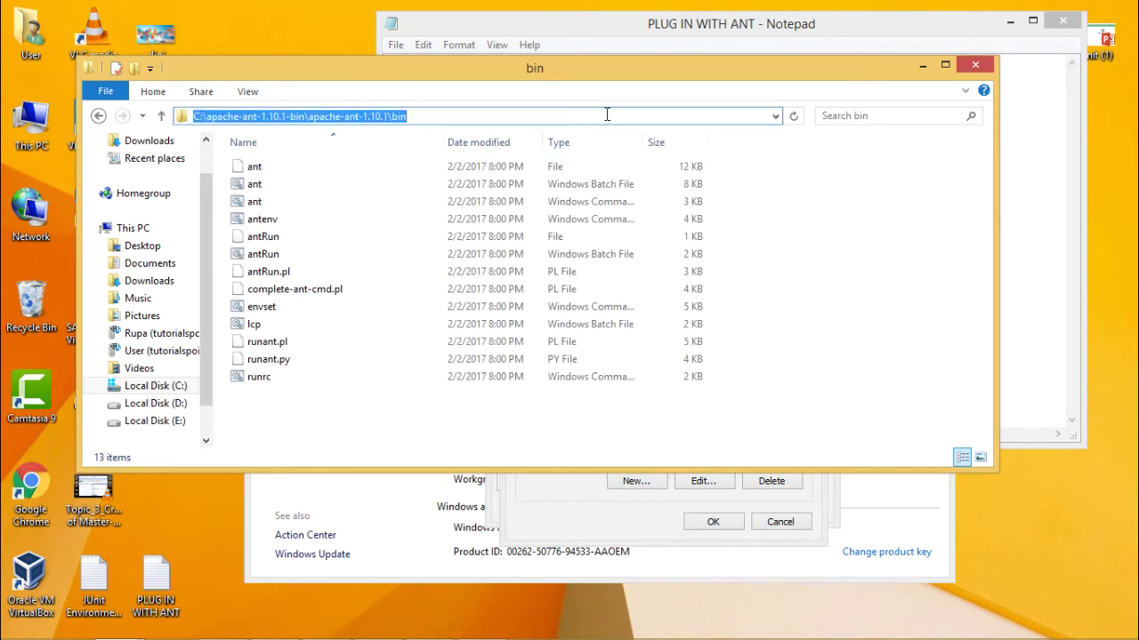
{"action": "left_click", "coordinate": [922, 64]}
{"action": "left_click", "coordinate": [793, 305]}
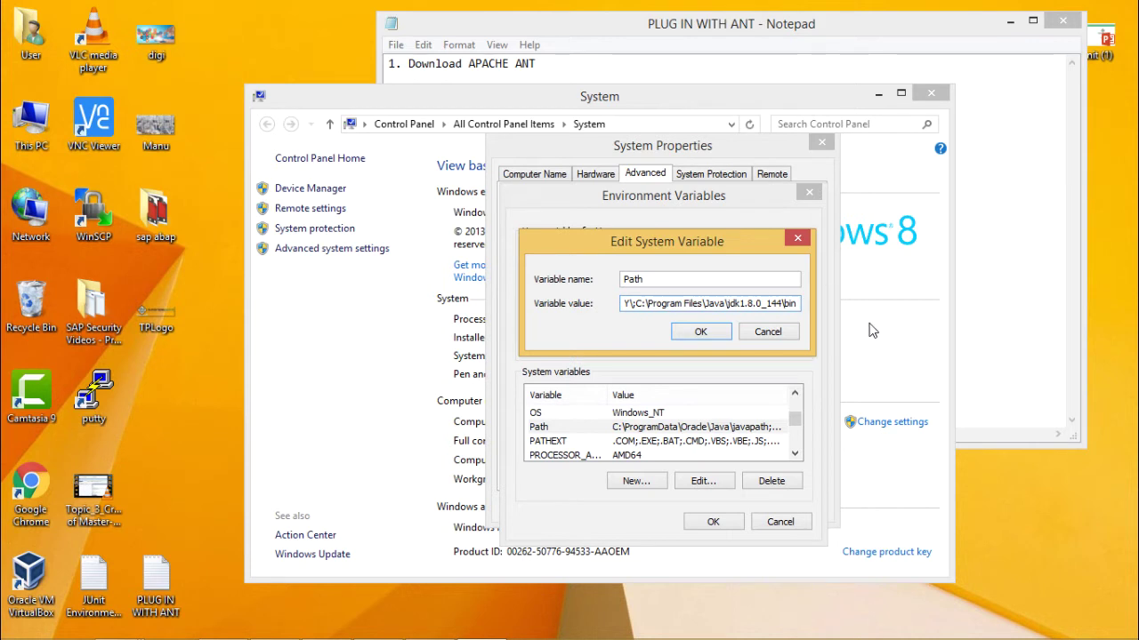
Append ';' and the Ant bin path to the system Path, then confirm every dialog.
{"action": "type", "text": ";"}
{"action": "key", "text": "ctrl+v"}
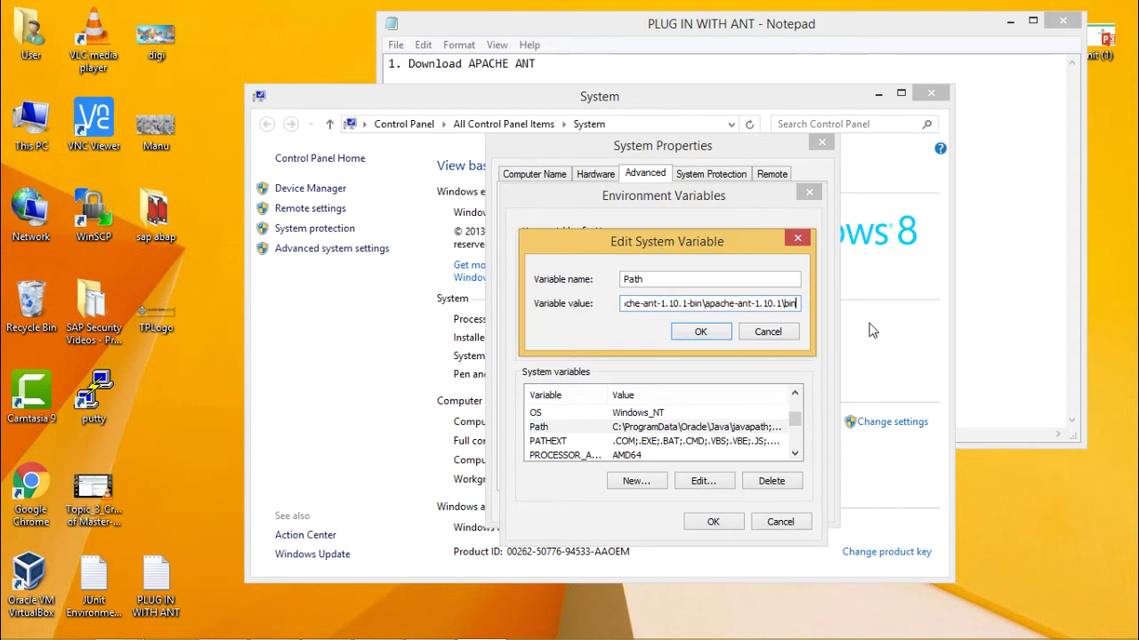
{"action": "left_click", "coordinate": [686, 332]}
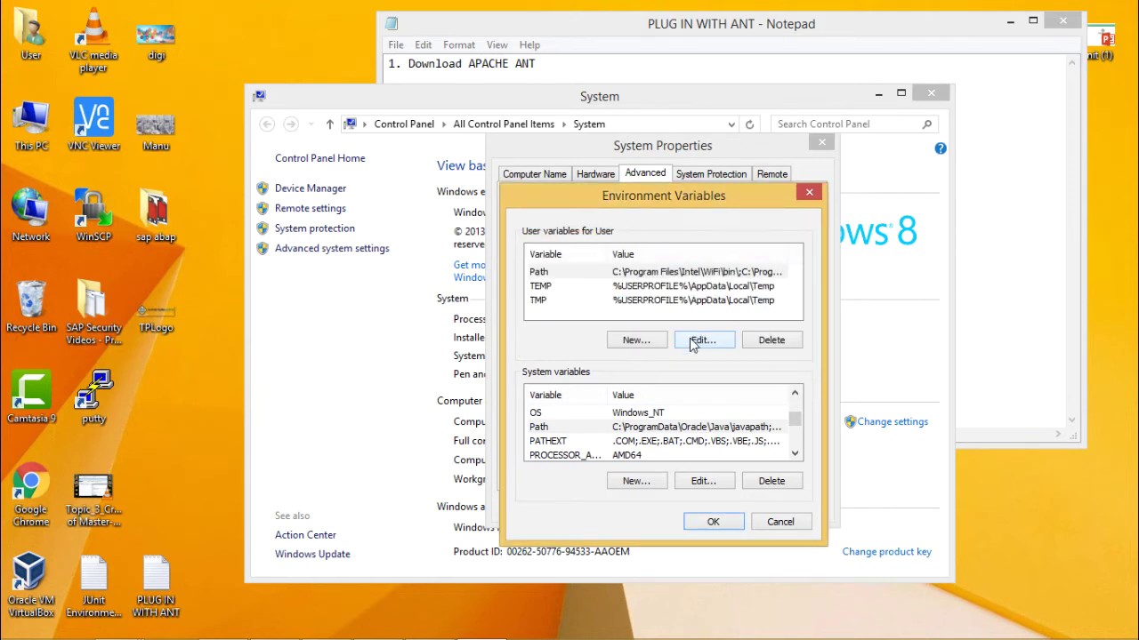
{"action": "left_click", "coordinate": [723, 527]}
{"action": "left_click", "coordinate": [676, 504]}
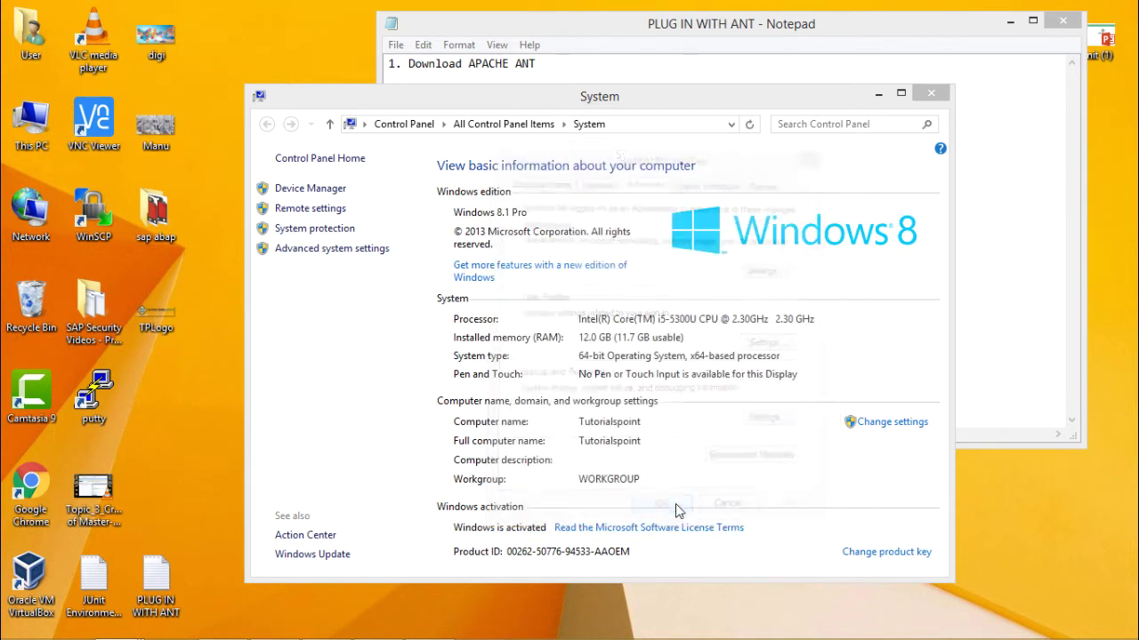
{"action": "left_click", "coordinate": [931, 92]}
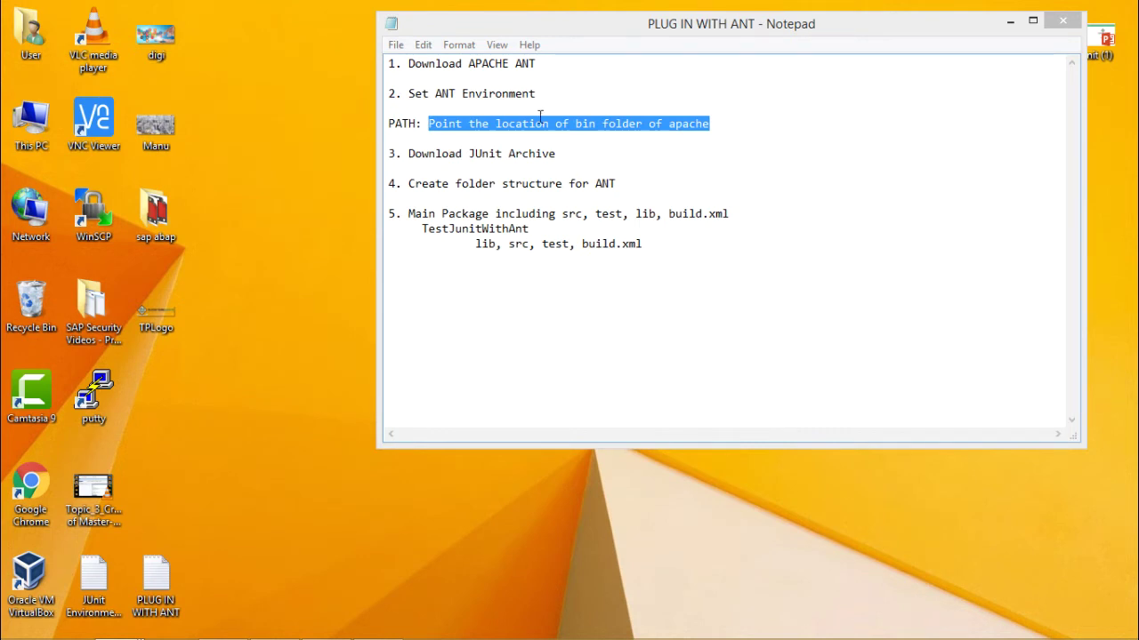
Highlight the ANT, Download JUnit Archive and Create folder structure notes, then open This PC.
{"action": "left_click_drag", "start_coordinate": [435, 93], "coordinate": [459, 93]}
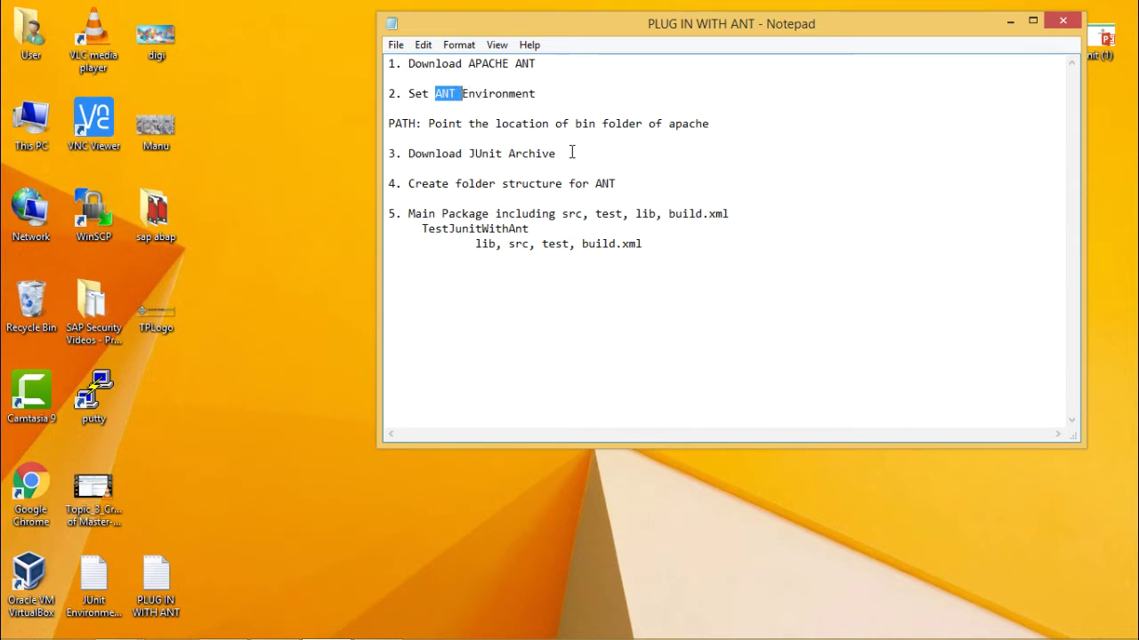
{"action": "left_click_drag", "start_coordinate": [404, 153], "coordinate": [557, 153]}
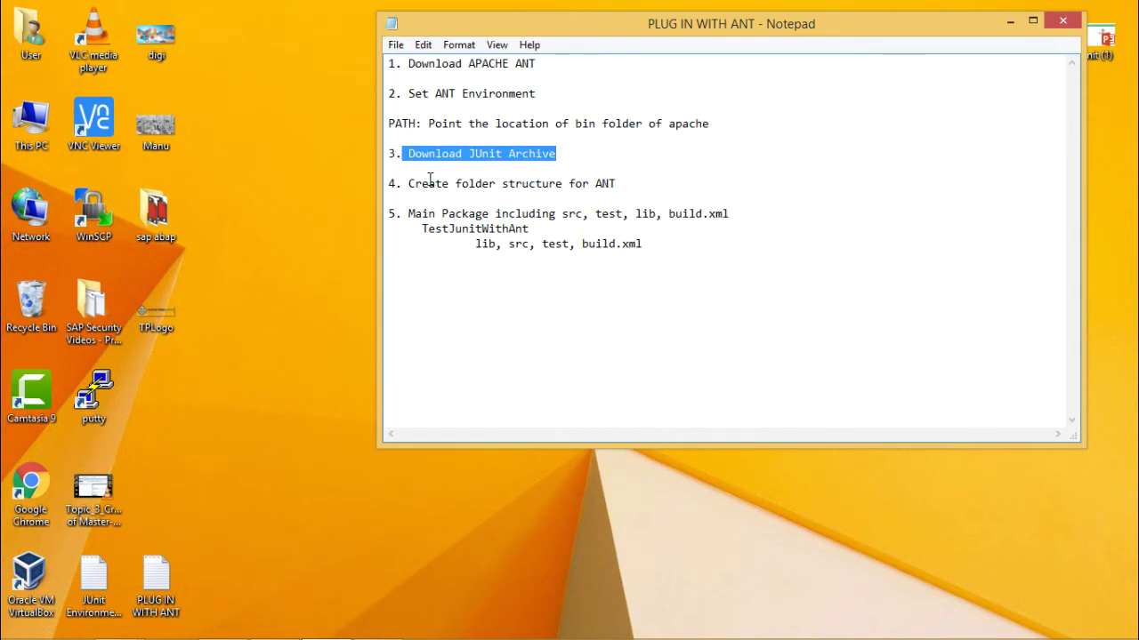
{"action": "left_click_drag", "start_coordinate": [408, 184], "coordinate": [635, 184]}
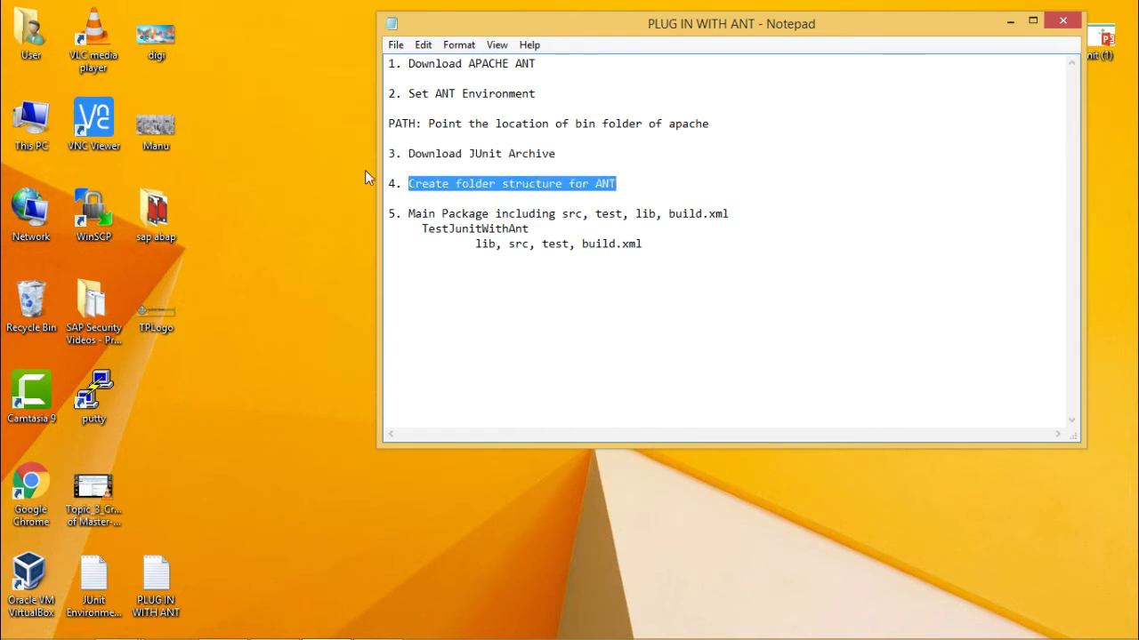
{"action": "double_click", "coordinate": [24, 124]}
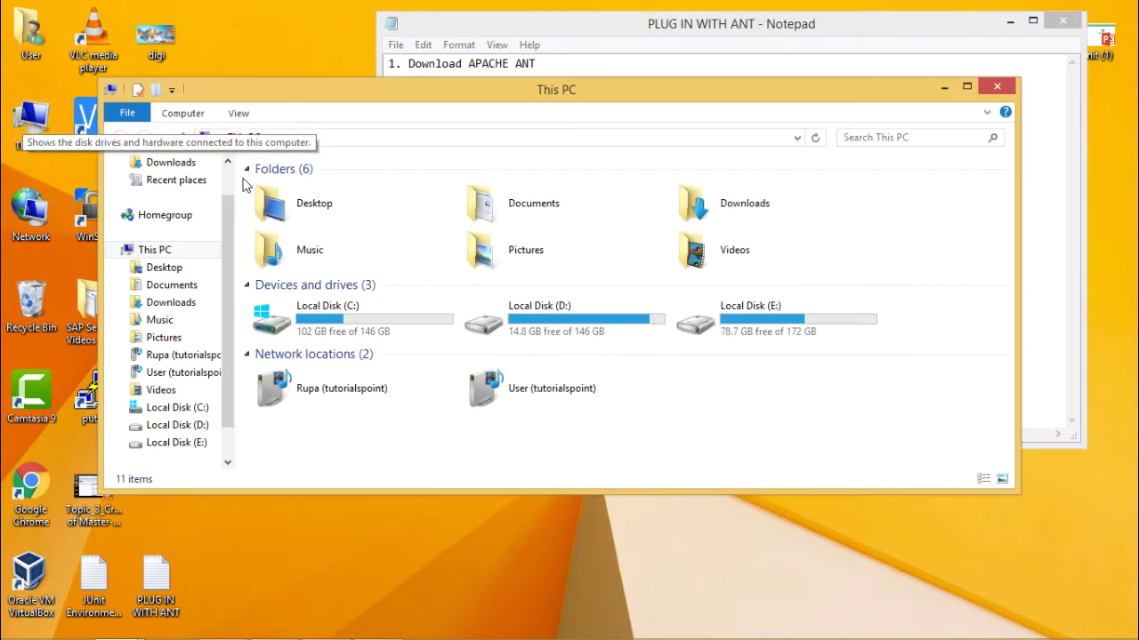
Browse to C:\JUNIT\JUnit Workspace\TestJunitWithAnt\src and select MessageUtil and TestMessageUtil.
{"action": "double_click", "coordinate": [330, 306]}
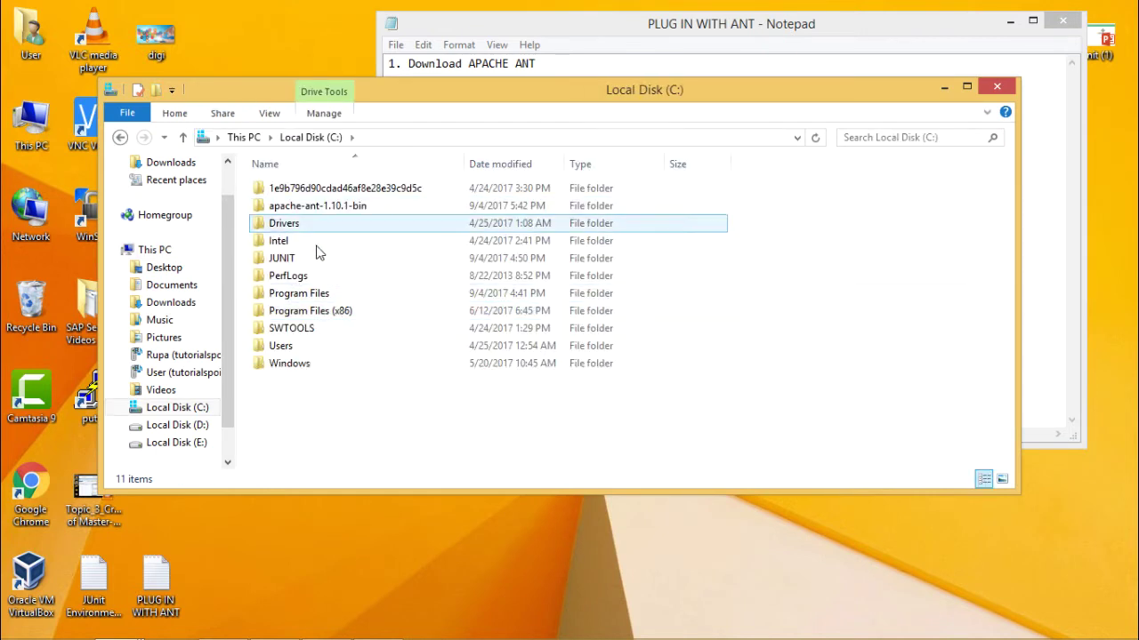
{"action": "double_click", "coordinate": [317, 259]}
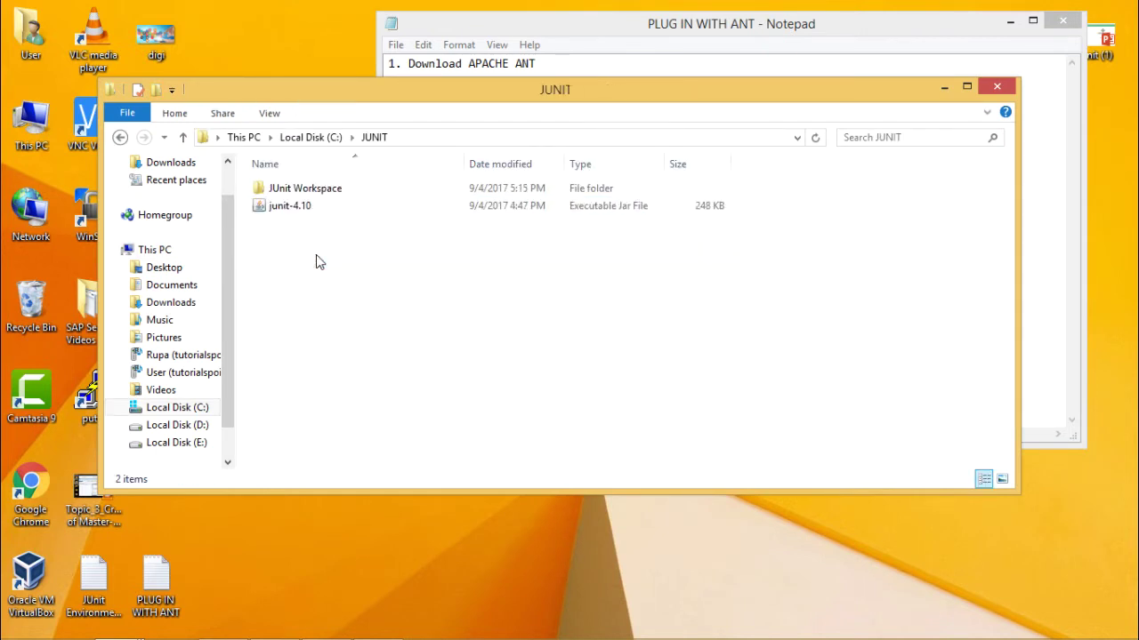
{"action": "double_click", "coordinate": [327, 188]}
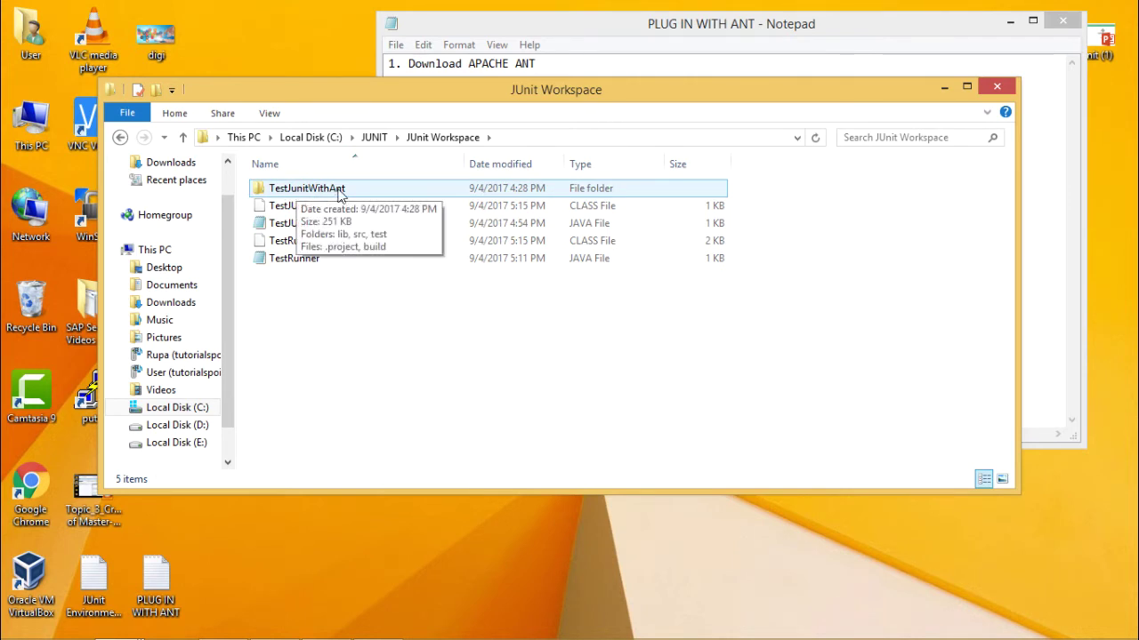
{"action": "double_click", "coordinate": [339, 192]}
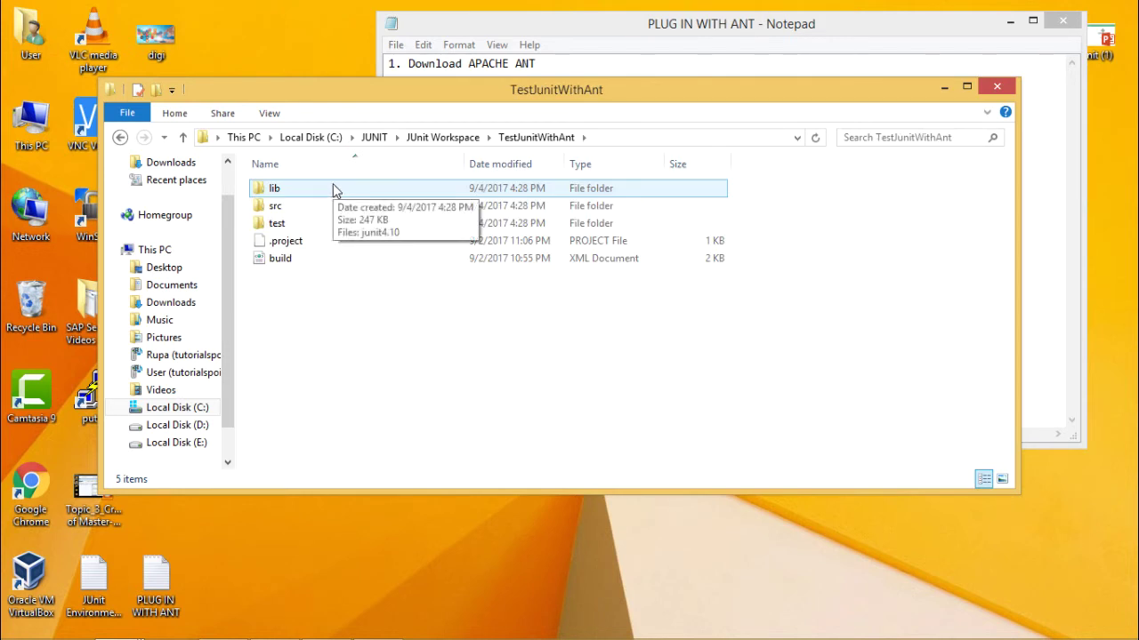
{"action": "left_click", "coordinate": [296, 208]}
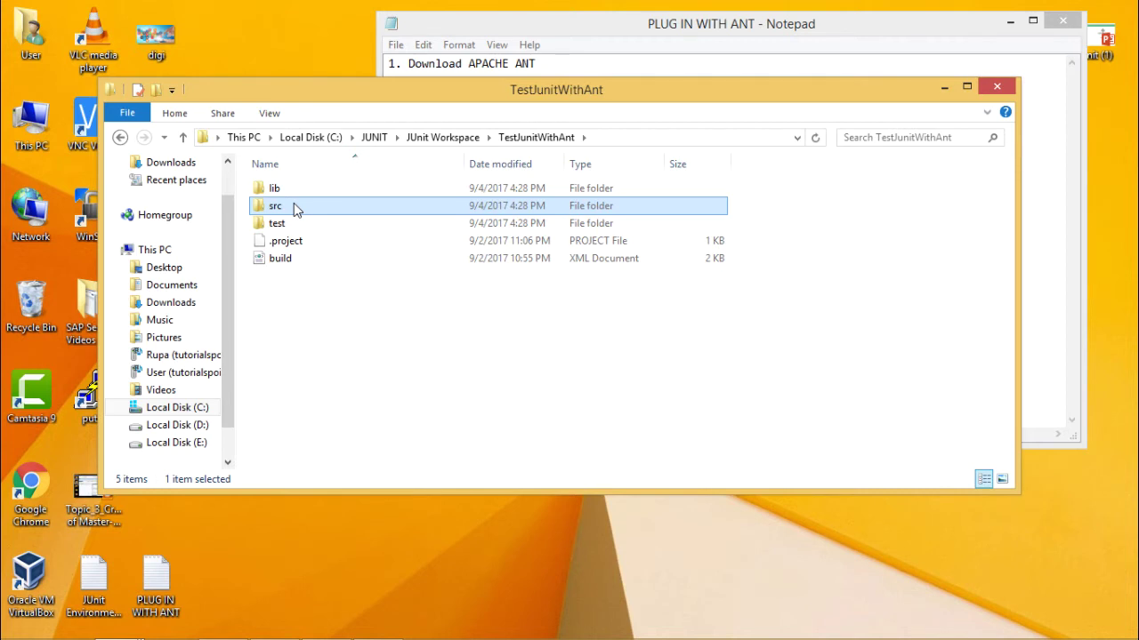
{"action": "double_click", "coordinate": [293, 203]}
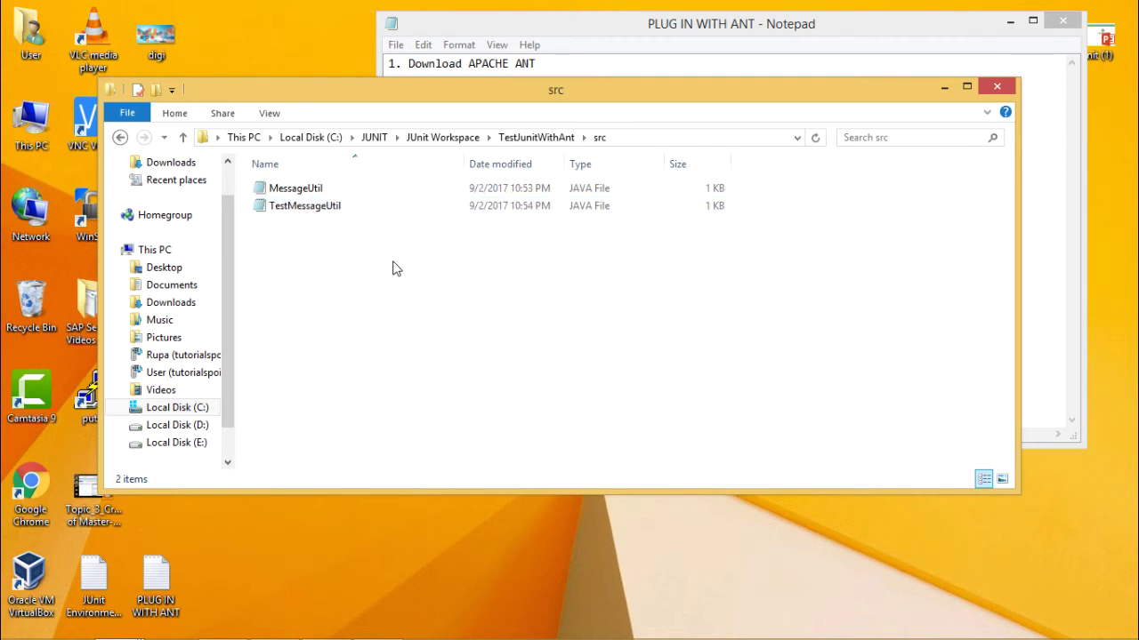
{"action": "left_click", "coordinate": [349, 196]}
{"action": "left_click", "coordinate": [349, 209]}
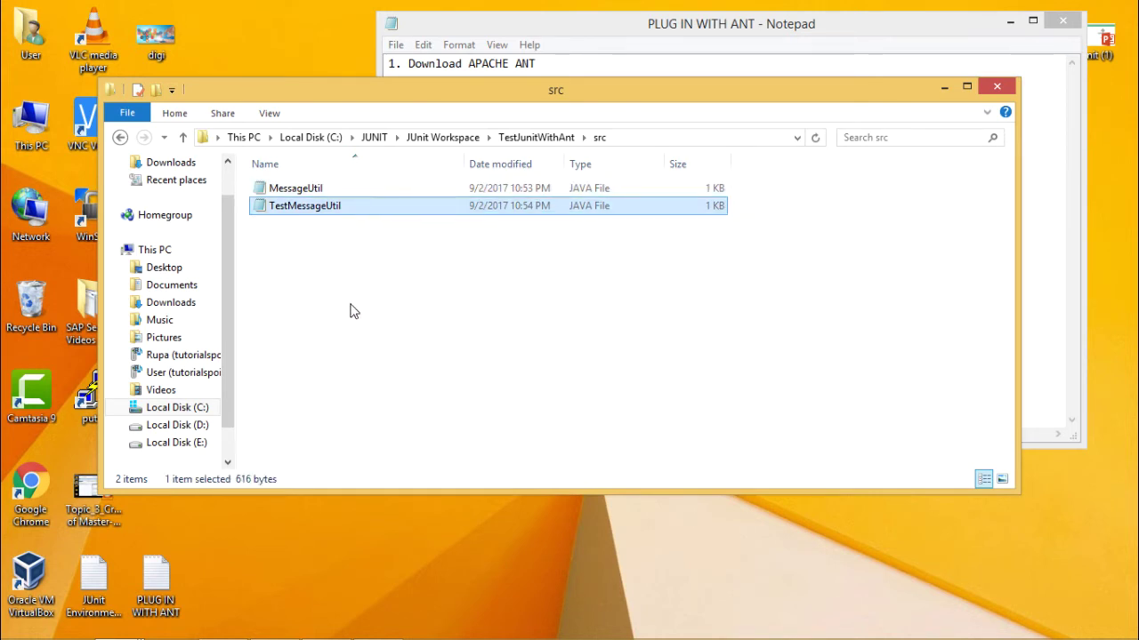
Open MessageUtil in Notepad and review its salutationMessage method.
{"action": "double_click", "coordinate": [281, 188]}
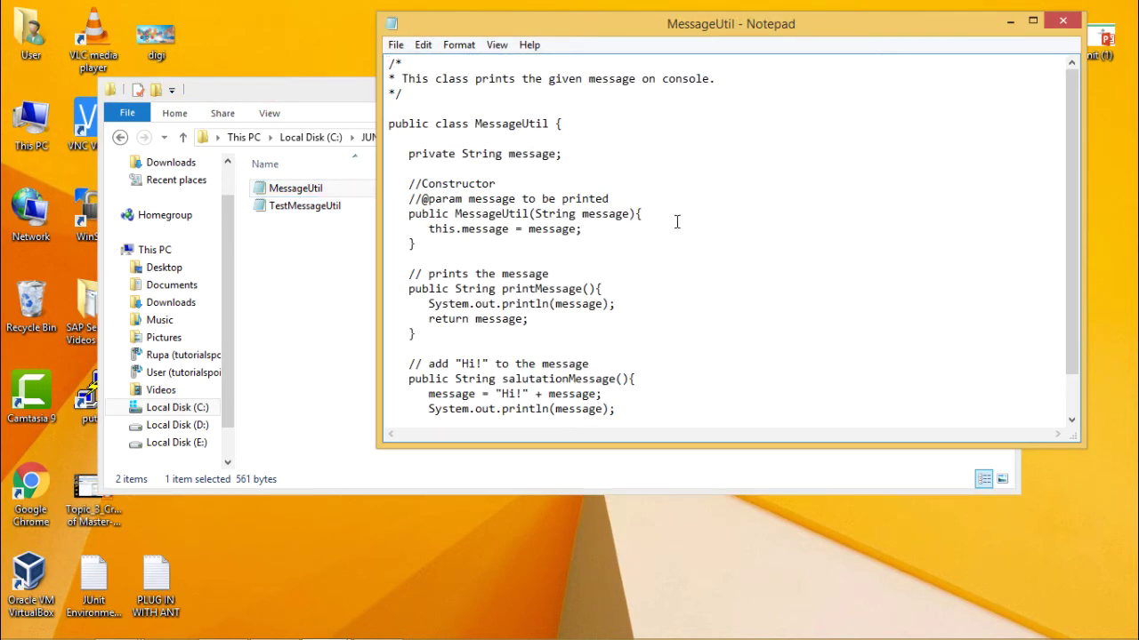
{"action": "scroll", "coordinate": [676, 221], "scroll_direction": "down", "scroll_amount": 1}
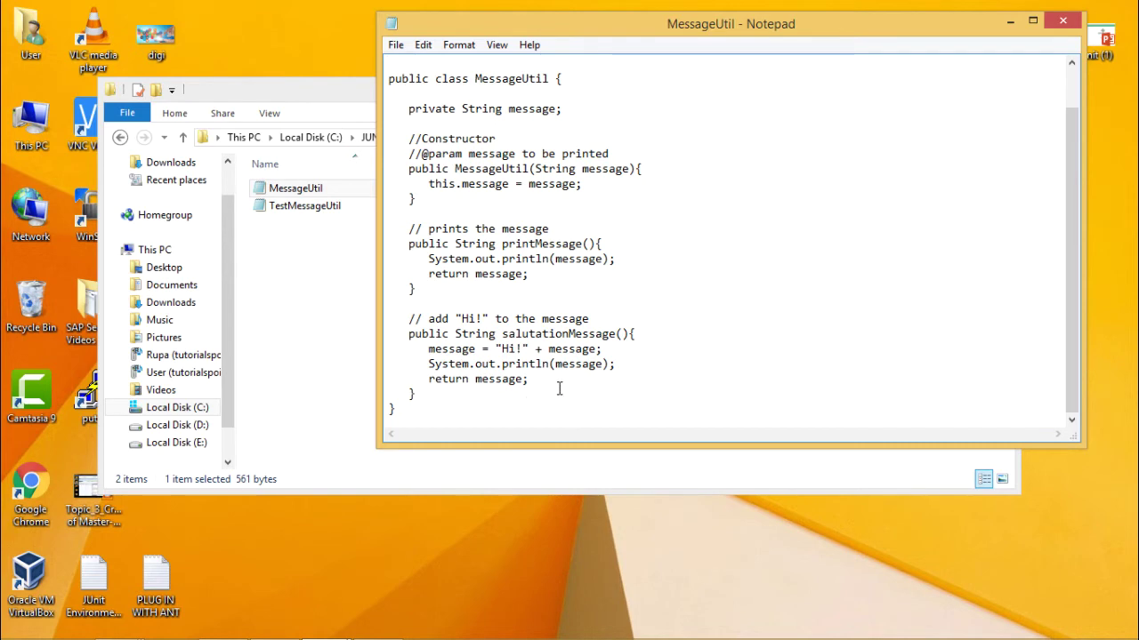
{"action": "left_click_drag", "start_coordinate": [561, 387], "coordinate": [409, 333]}
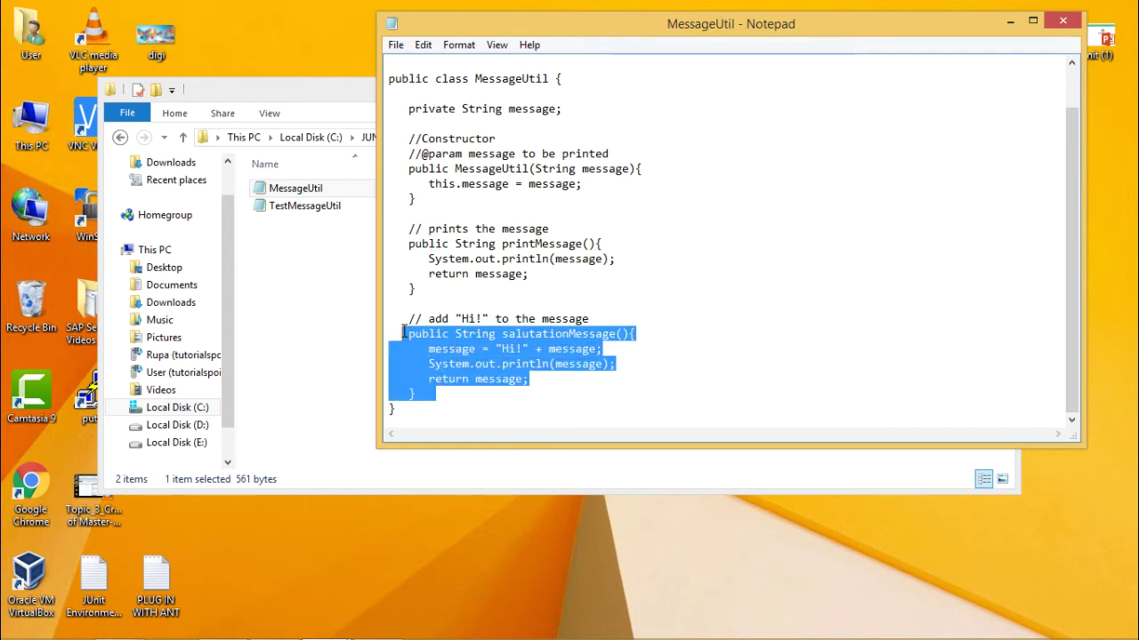
{"action": "left_click", "coordinate": [302, 205]}
{"action": "double_click", "coordinate": [302, 206]}
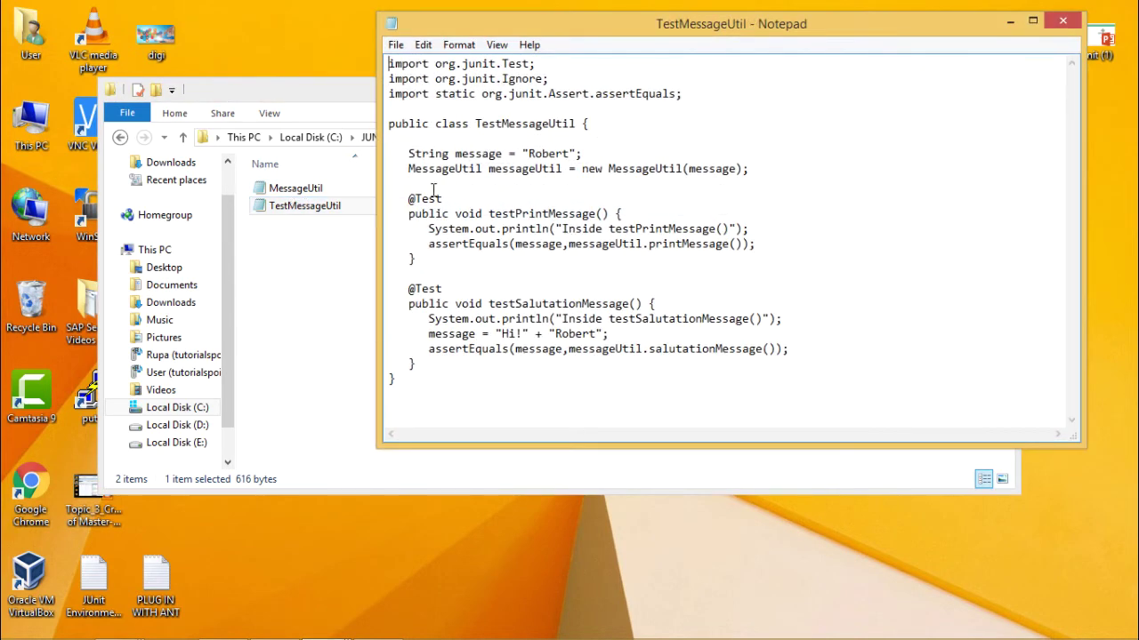
{"action": "left_click_drag", "start_coordinate": [402, 199], "coordinate": [444, 200]}
{"action": "left_click_drag", "start_coordinate": [402, 289], "coordinate": [451, 289]}
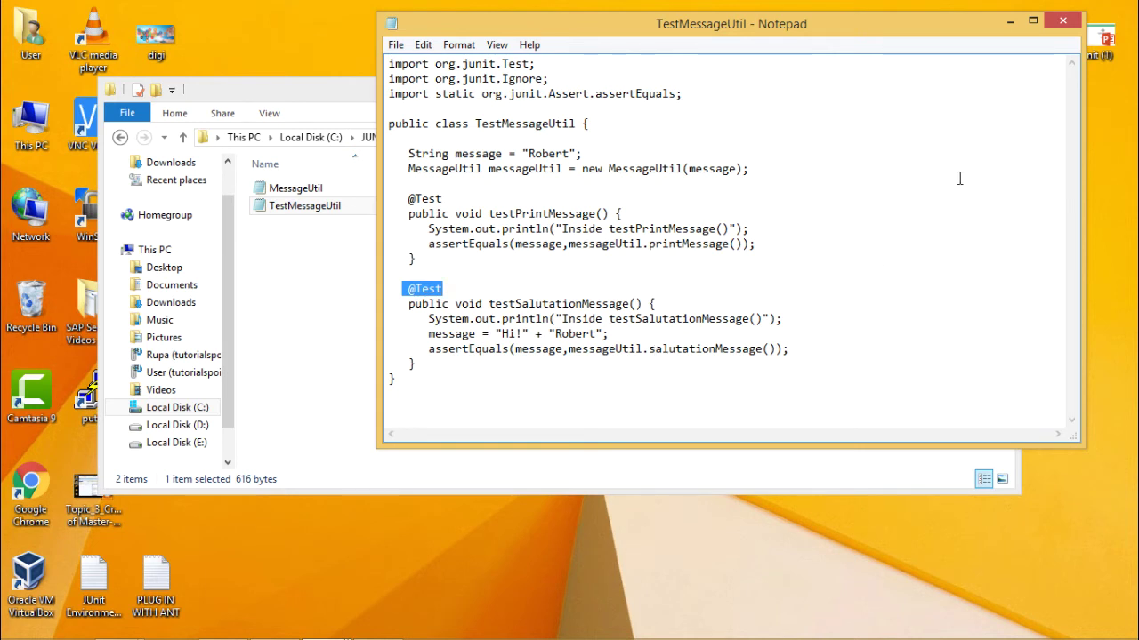
Close TestMessageUtil and select the build file in TestJunitWithAnt, keeping its name unchanged.
{"action": "left_click", "coordinate": [1052, 19]}
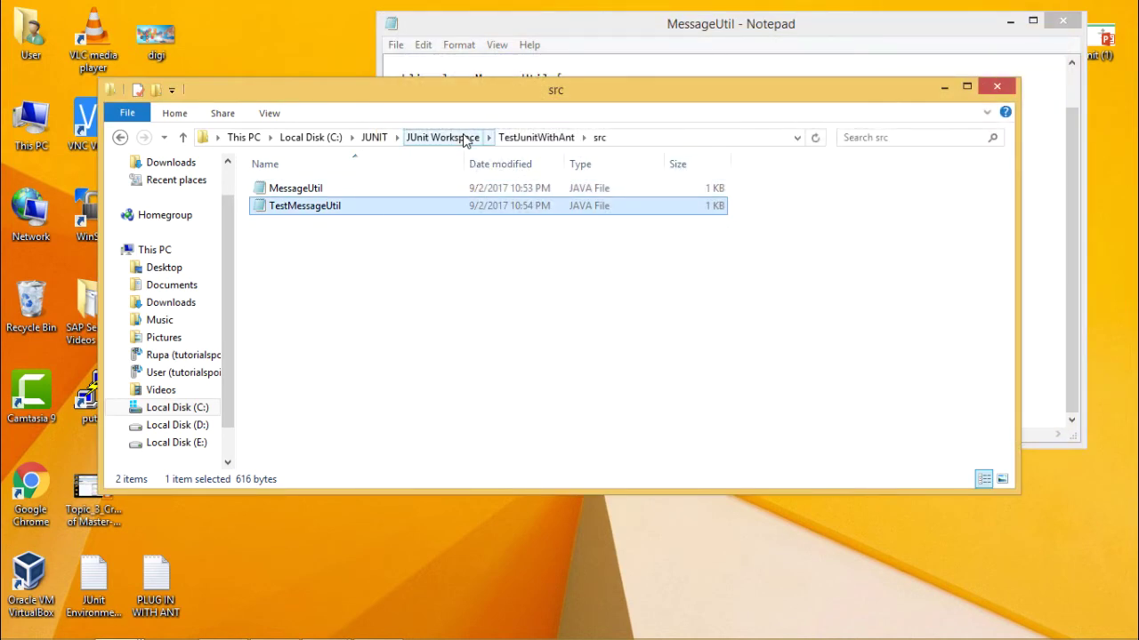
{"action": "left_click", "coordinate": [525, 137]}
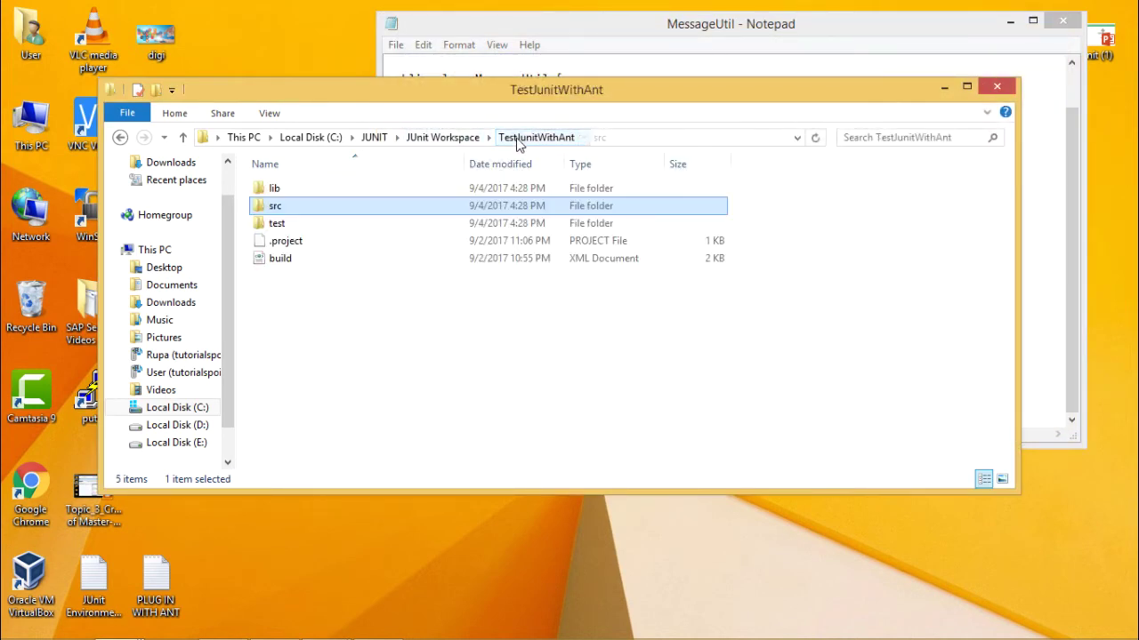
{"action": "left_click", "coordinate": [329, 258]}
{"action": "right_click", "coordinate": [327, 258]}
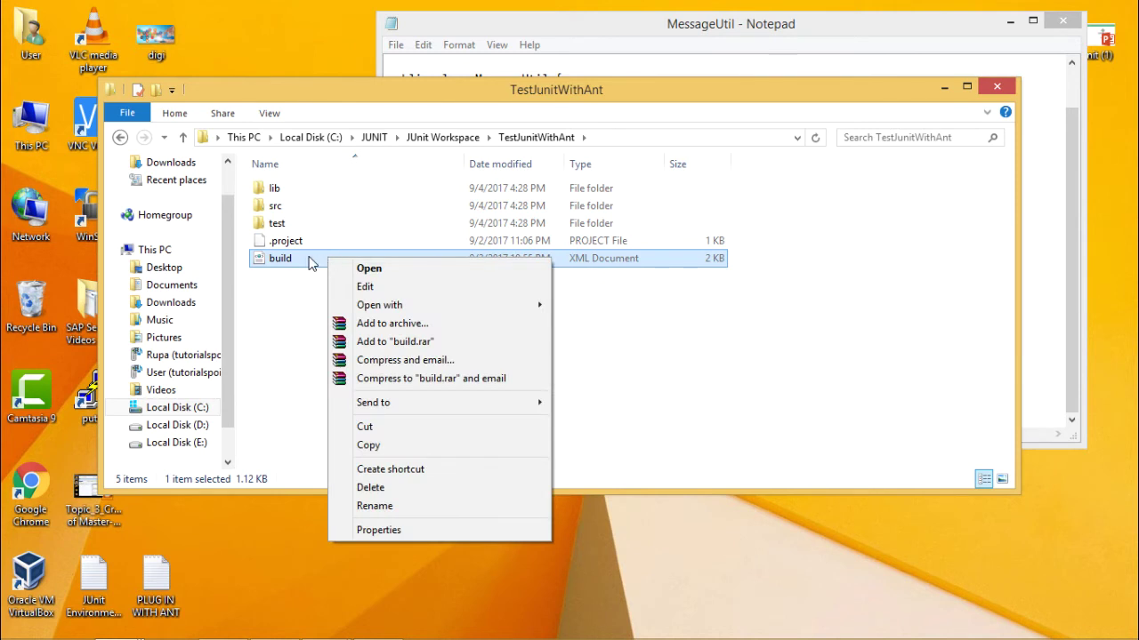
{"action": "left_click", "coordinate": [304, 258]}
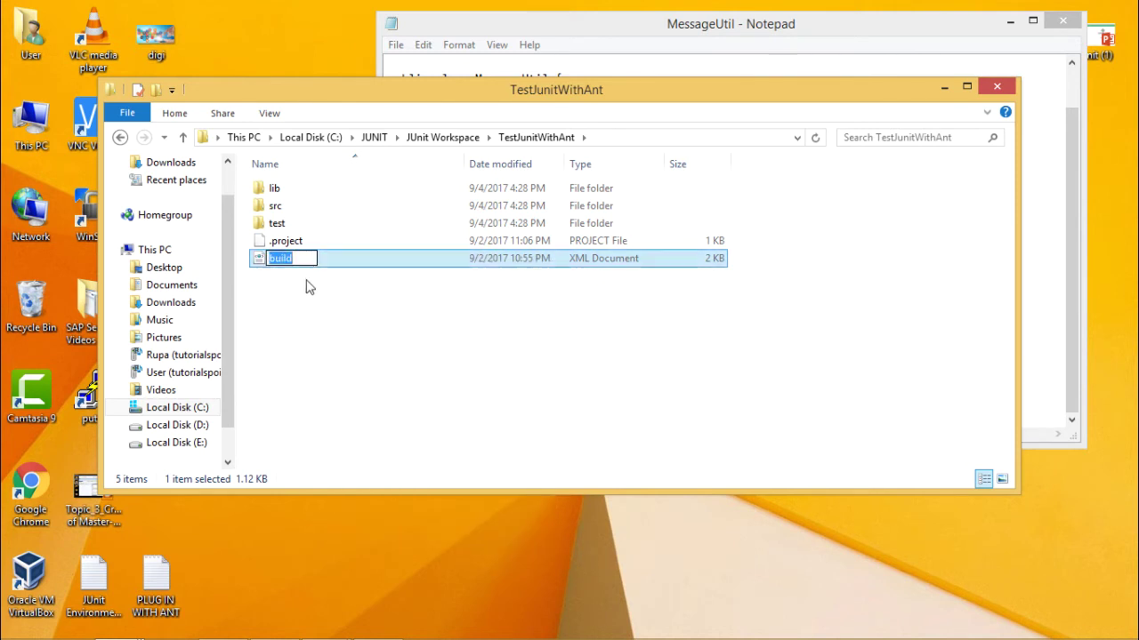
{"action": "left_click", "coordinate": [306, 284]}
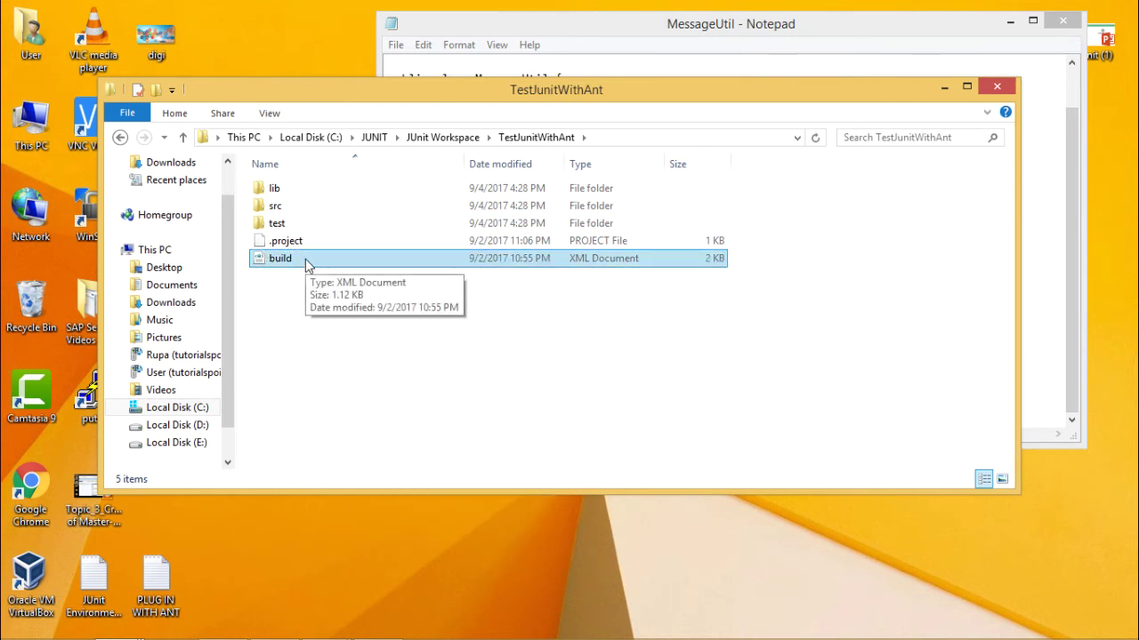
{"action": "right_click", "coordinate": [306, 261]}
{"action": "left_click", "coordinate": [278, 265]}
View build.xml maximized in Internet Explorer, check the srcdir and testdir properties, then close it.
{"action": "double_click", "coordinate": [277, 260]}
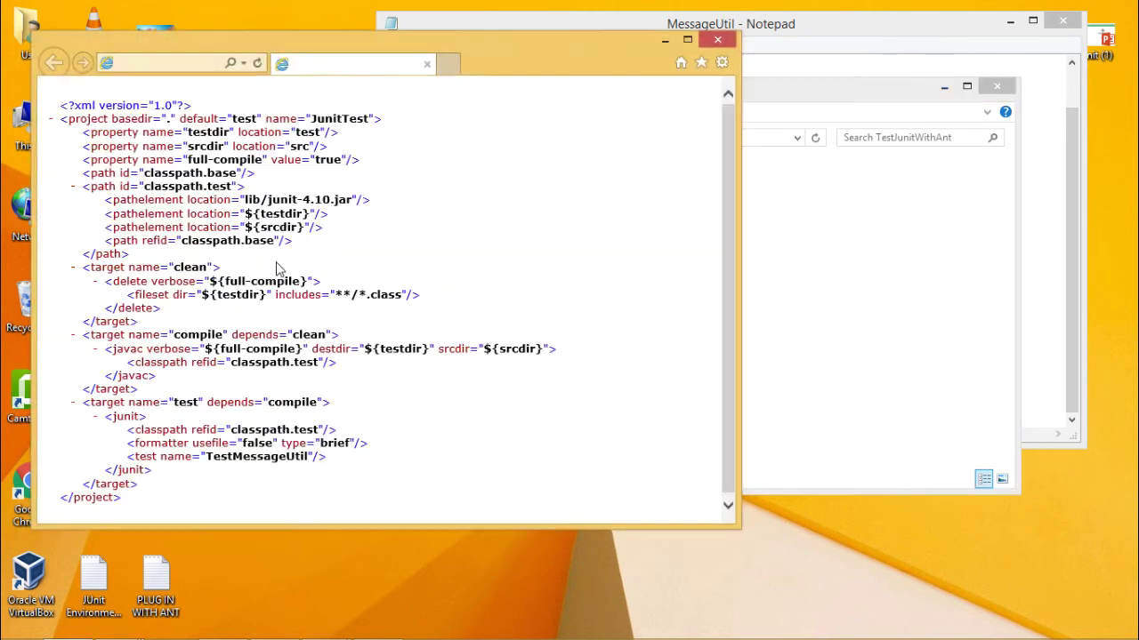
{"action": "left_click", "coordinate": [354, 65]}
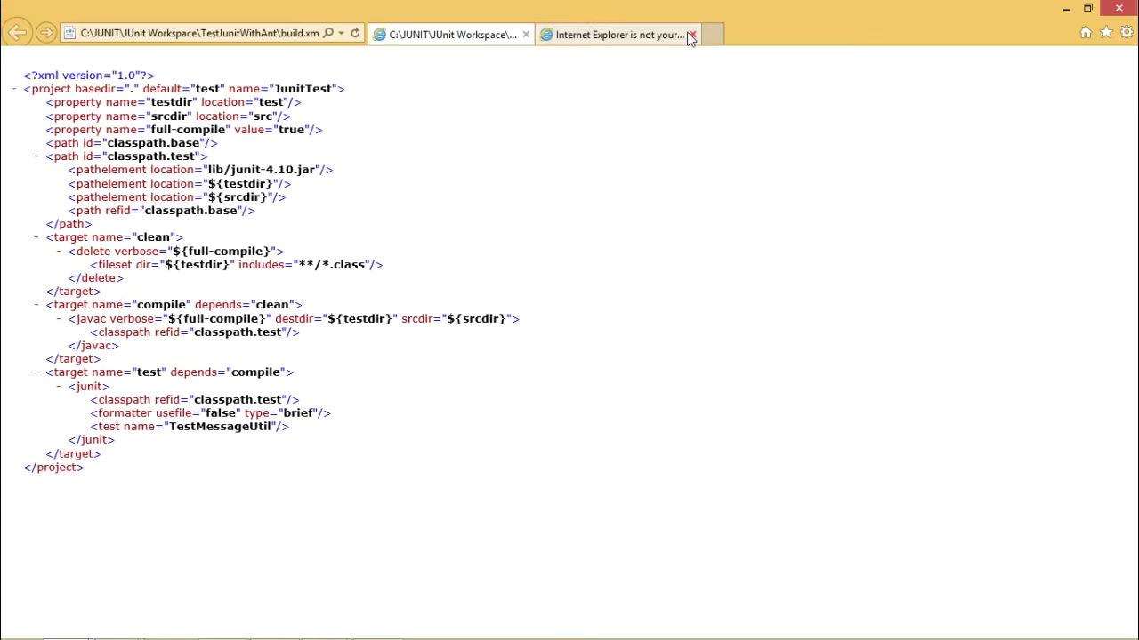
{"action": "left_click", "coordinate": [687, 40]}
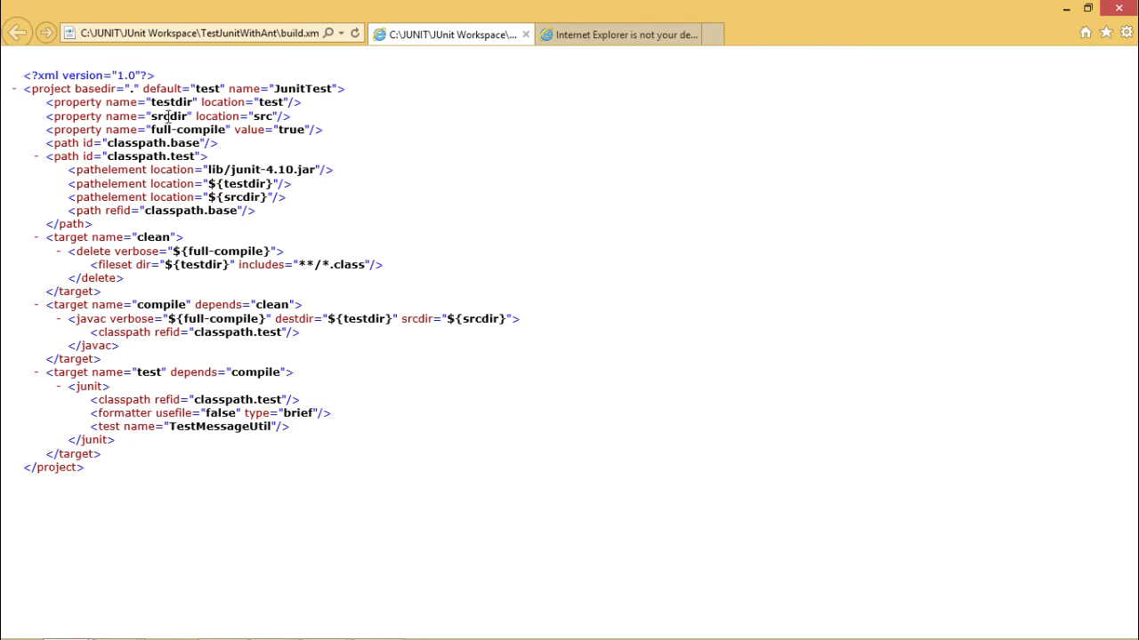
{"action": "double_click", "coordinate": [167, 117]}
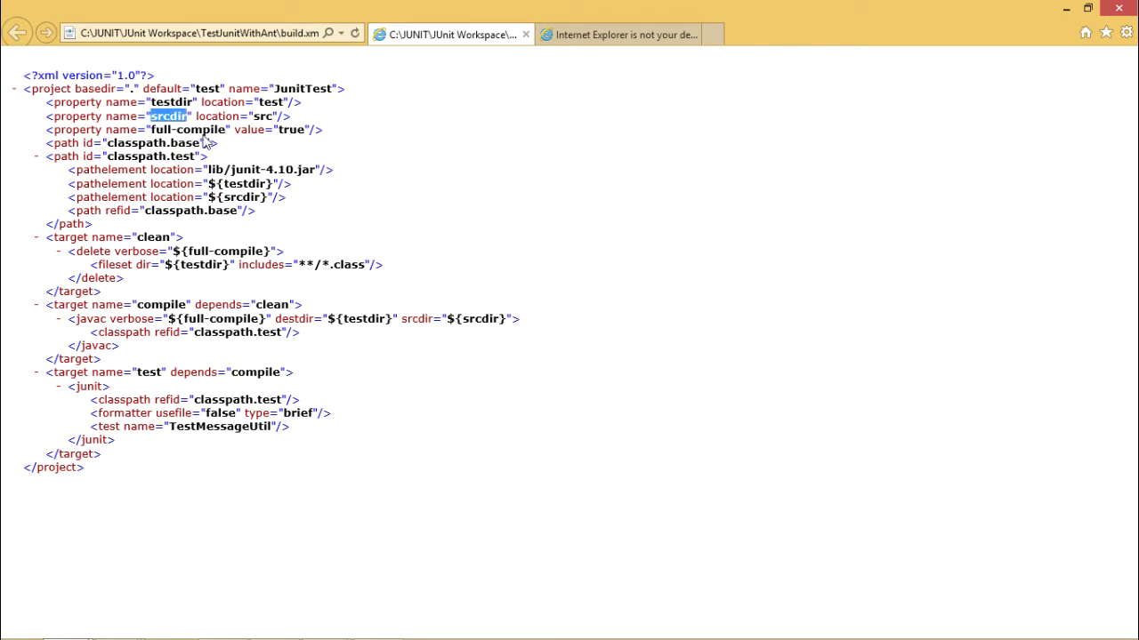
{"action": "double_click", "coordinate": [174, 103]}
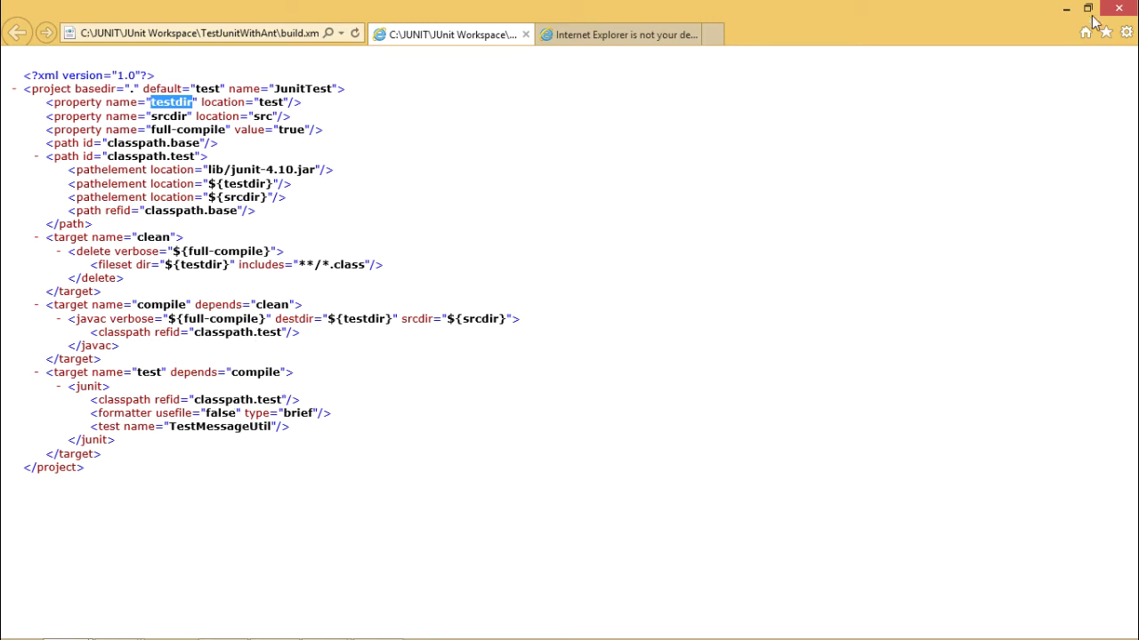
{"action": "left_click", "coordinate": [1118, 8]}
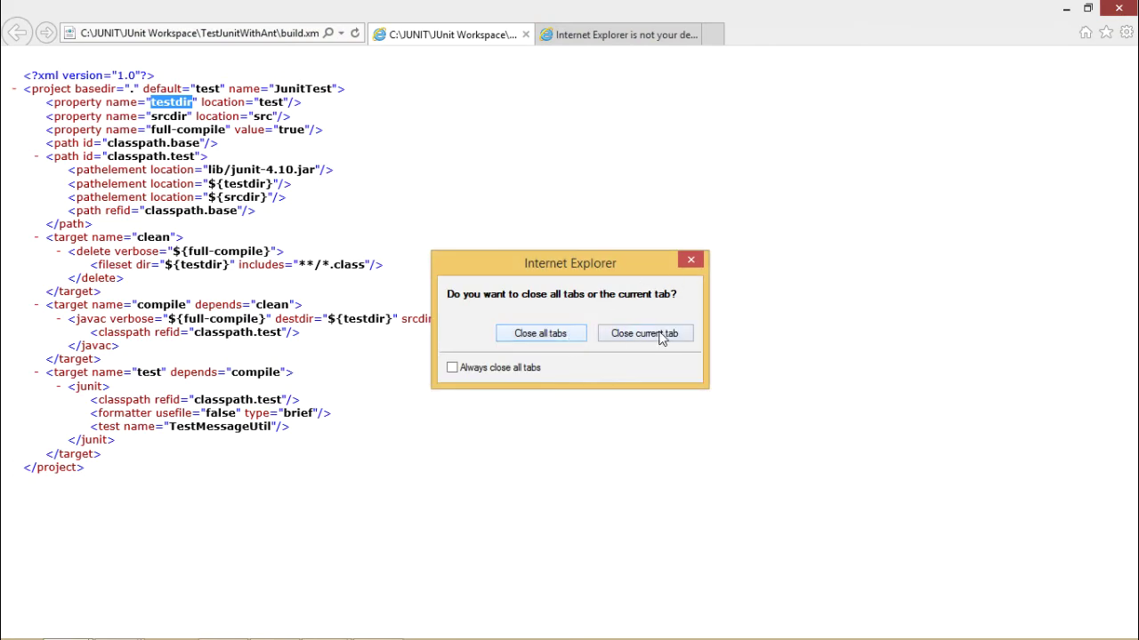
{"action": "left_click", "coordinate": [579, 338]}
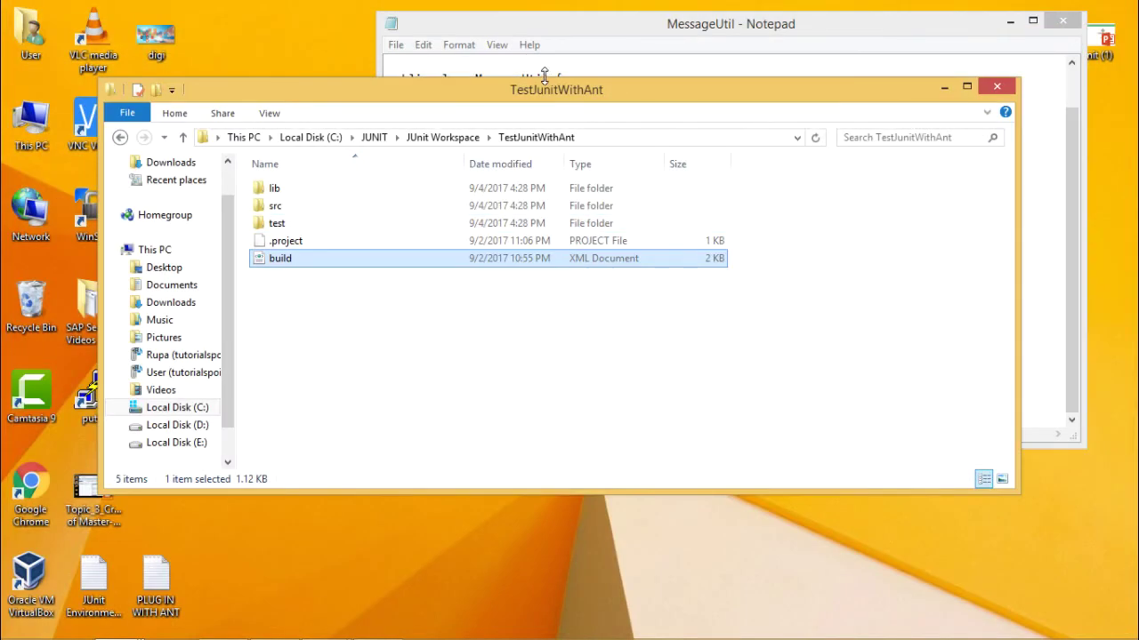
In the lib folder, rename junit4.10 to junit-4.10, then return to Local Disk (C:).
{"action": "double_click", "coordinate": [306, 189]}
{"action": "left_click", "coordinate": [311, 194]}
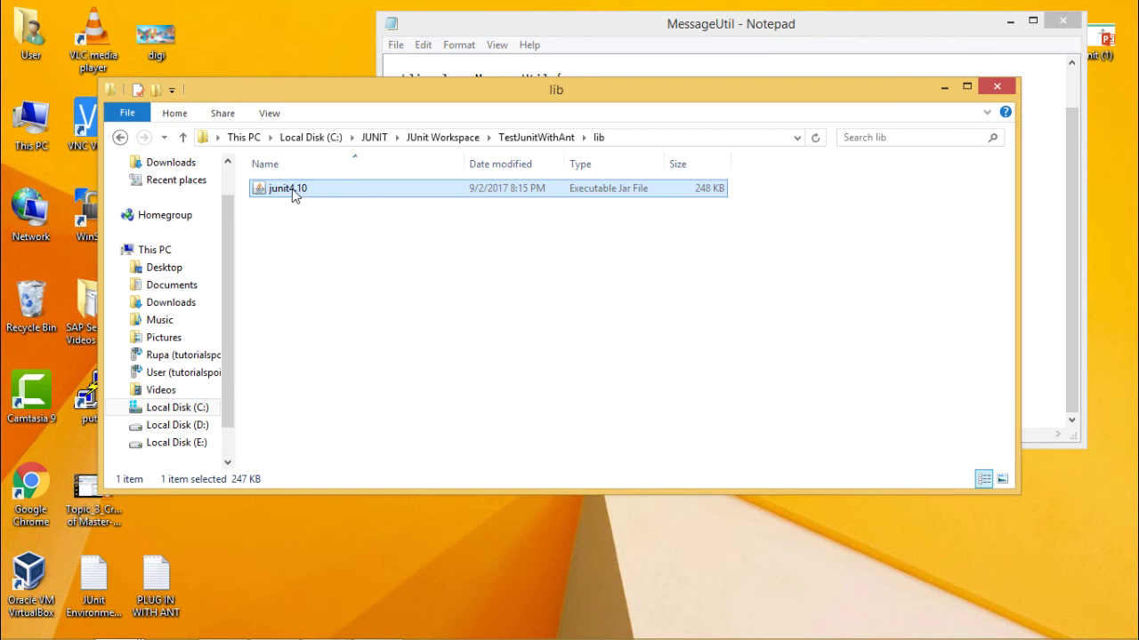
{"action": "left_click", "coordinate": [293, 205]}
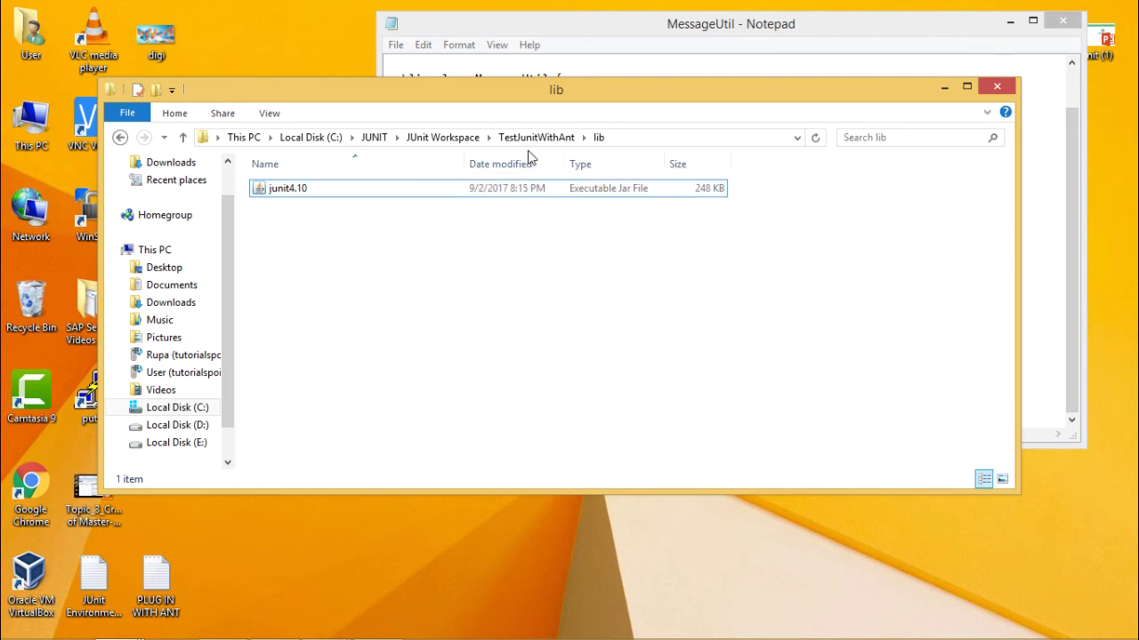
{"action": "left_click", "coordinate": [297, 192]}
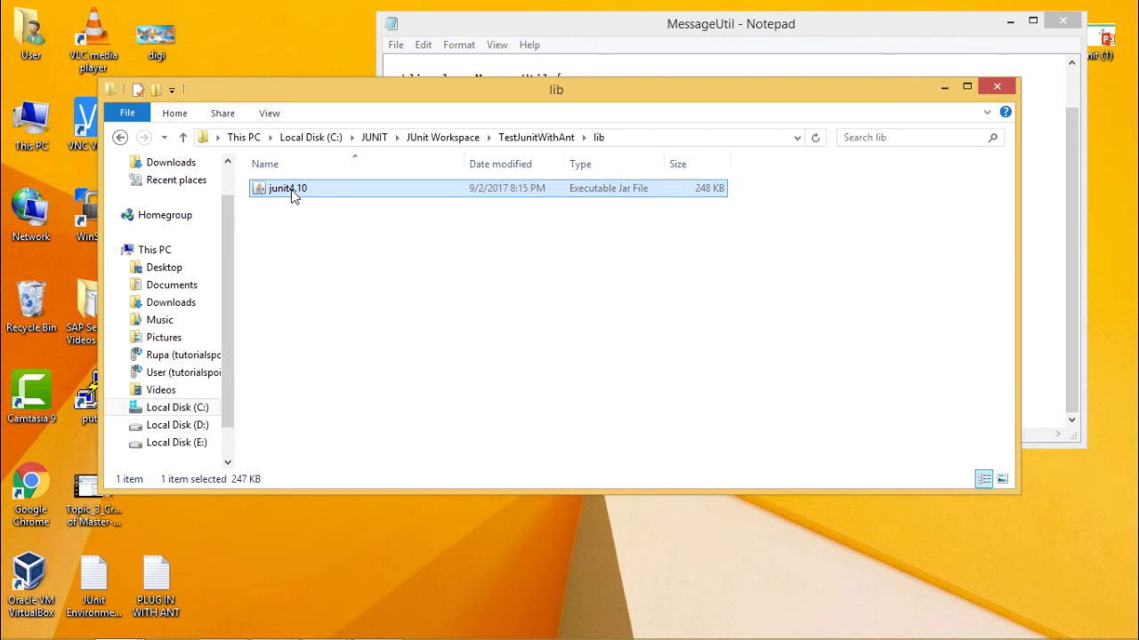
{"action": "left_click", "coordinate": [293, 197]}
{"action": "left_click", "coordinate": [305, 189]}
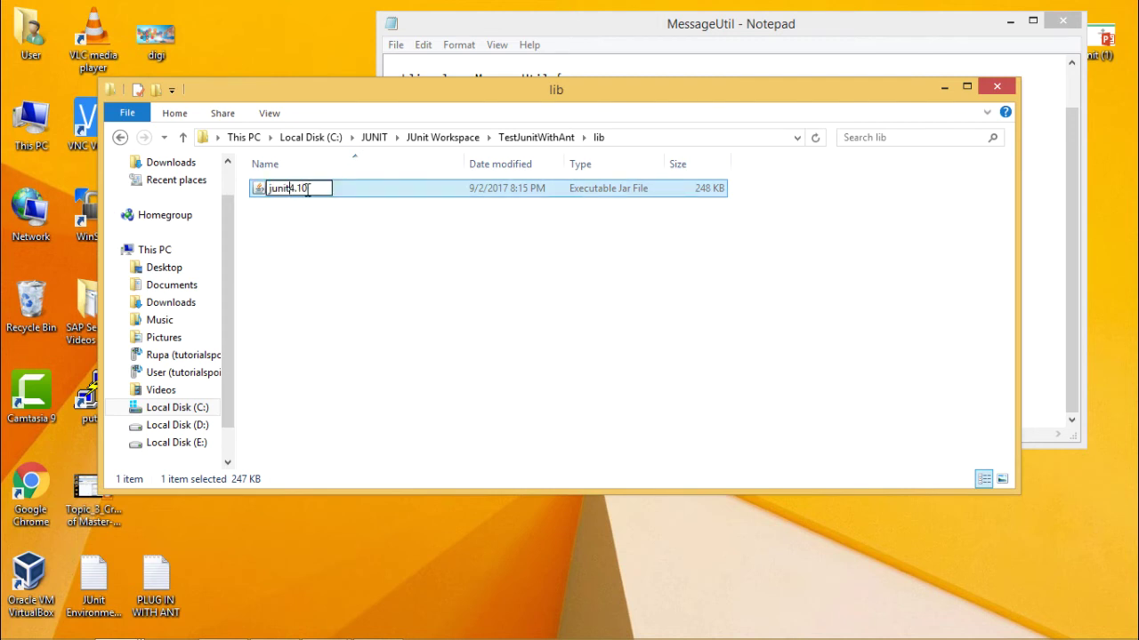
{"action": "type", "text": "-"}
{"action": "left_click", "coordinate": [587, 296]}
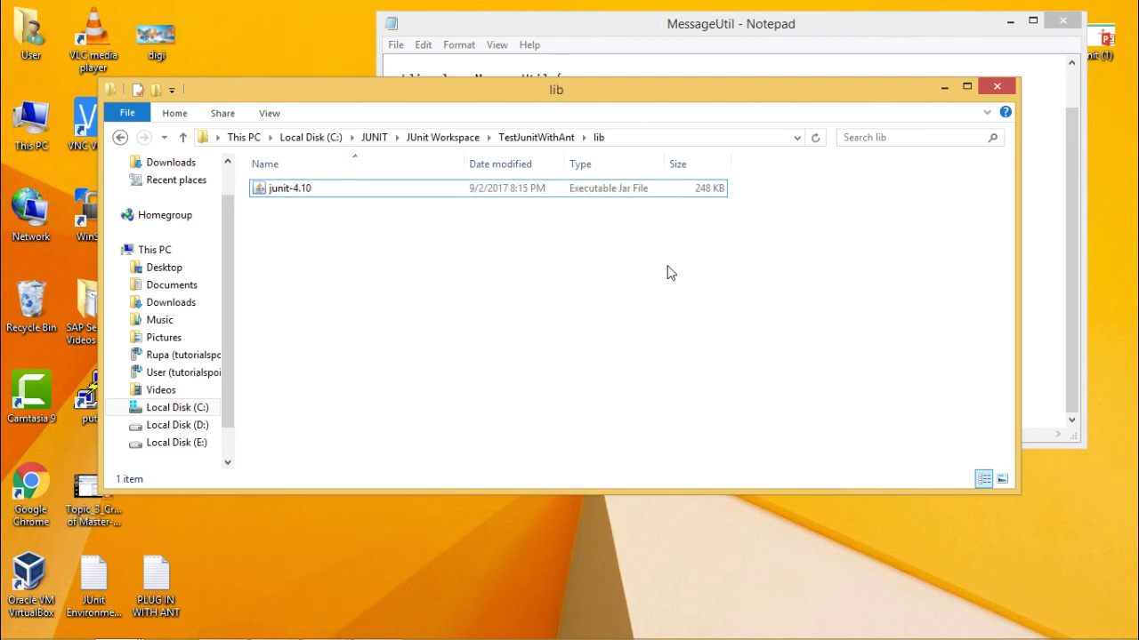
{"action": "left_click", "coordinate": [310, 137]}
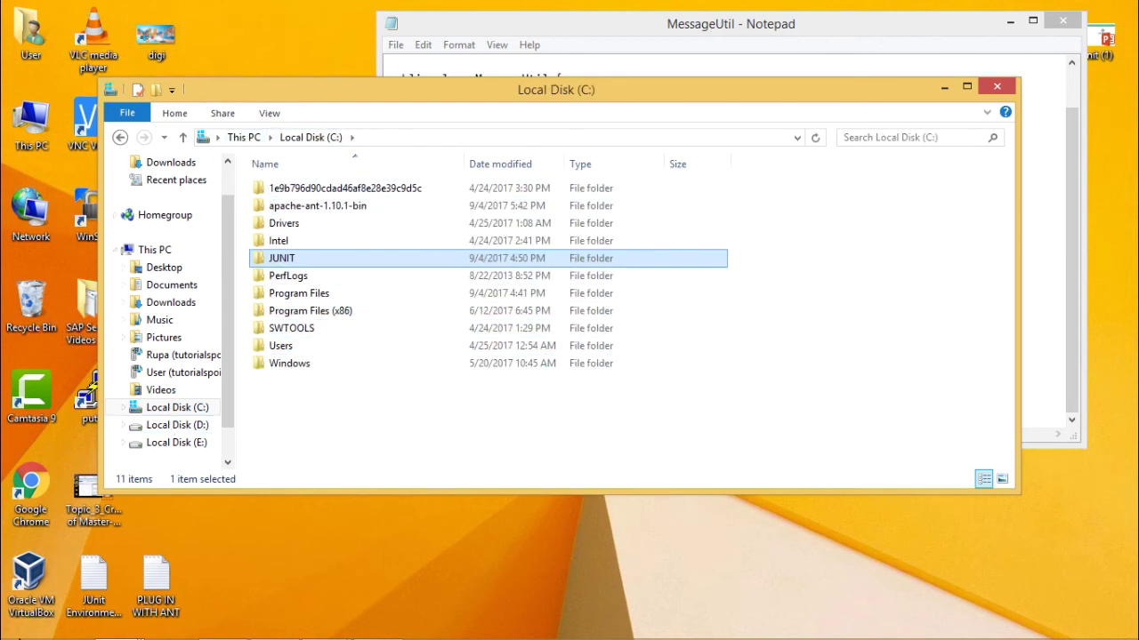
Launch Command Prompt by searching cmd, then move up to the C:\ root.
{"action": "left_click", "coordinate": [11, 630]}
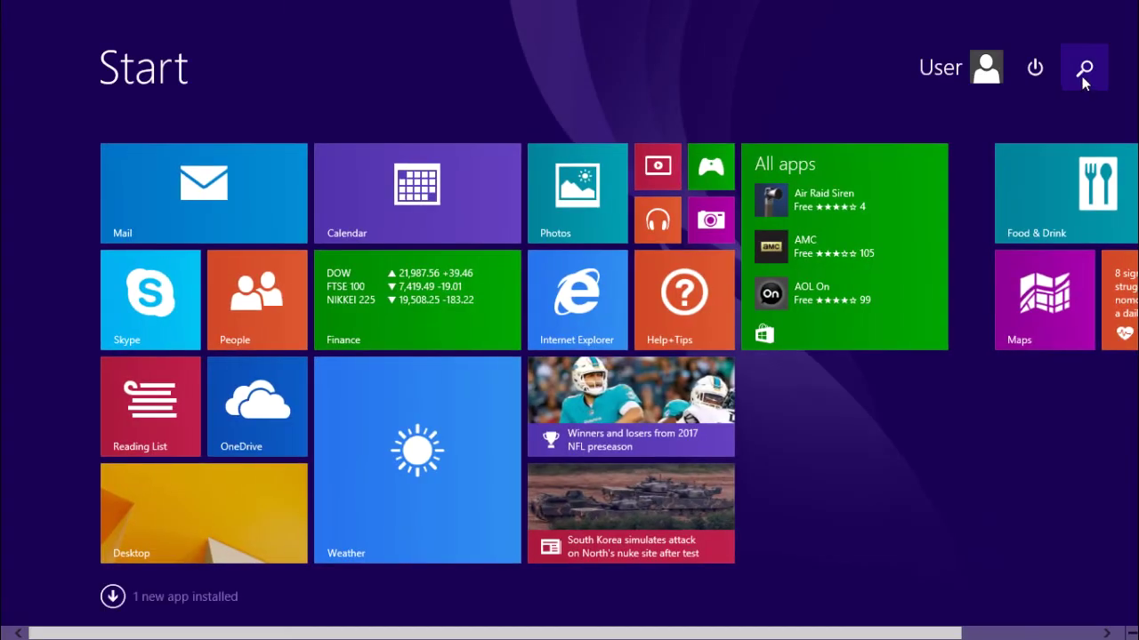
{"action": "left_click", "coordinate": [1082, 67]}
{"action": "type", "text": "cmd"}
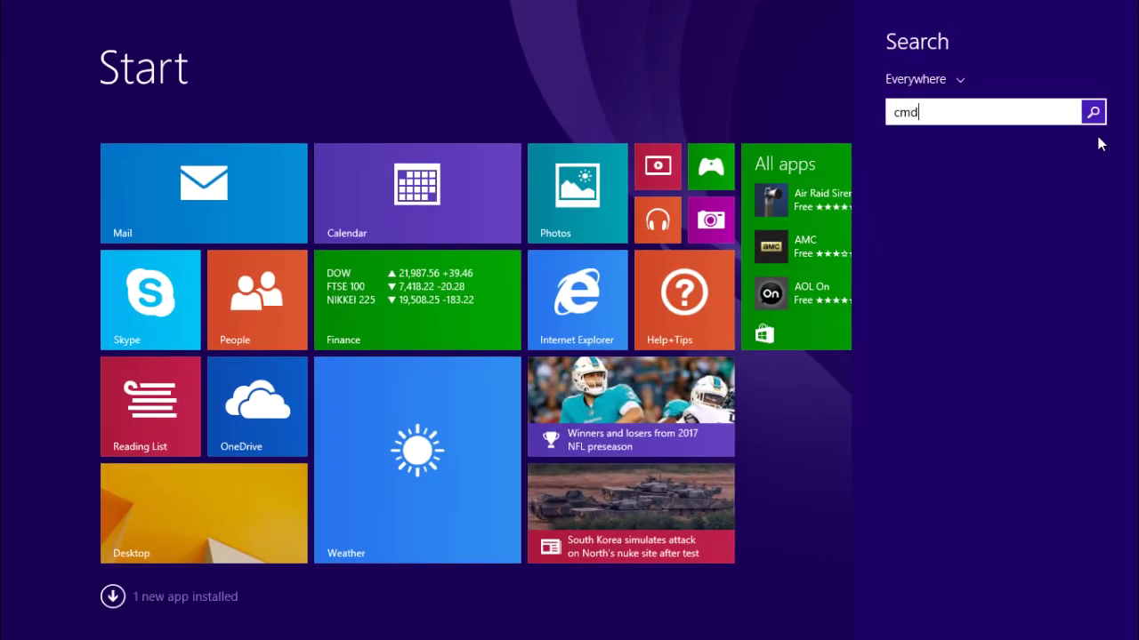
{"action": "key", "text": "Return"}
{"action": "type", "text": "cd.."}
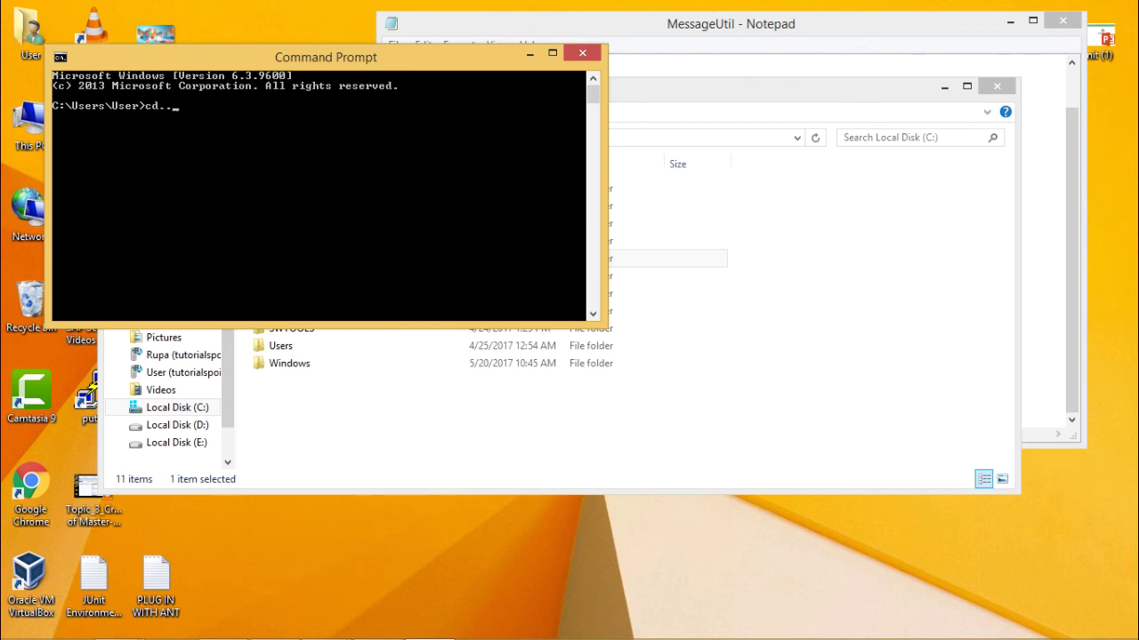
{"action": "key", "text": "Return"}
{"action": "type", "text": "cd.."}
{"action": "key", "text": "Return"}
Change into C:\JUNIT\JUnit Workspace\TestJunitWithAnt and run ant.
{"action": "type", "text": "cd JUNIT"}
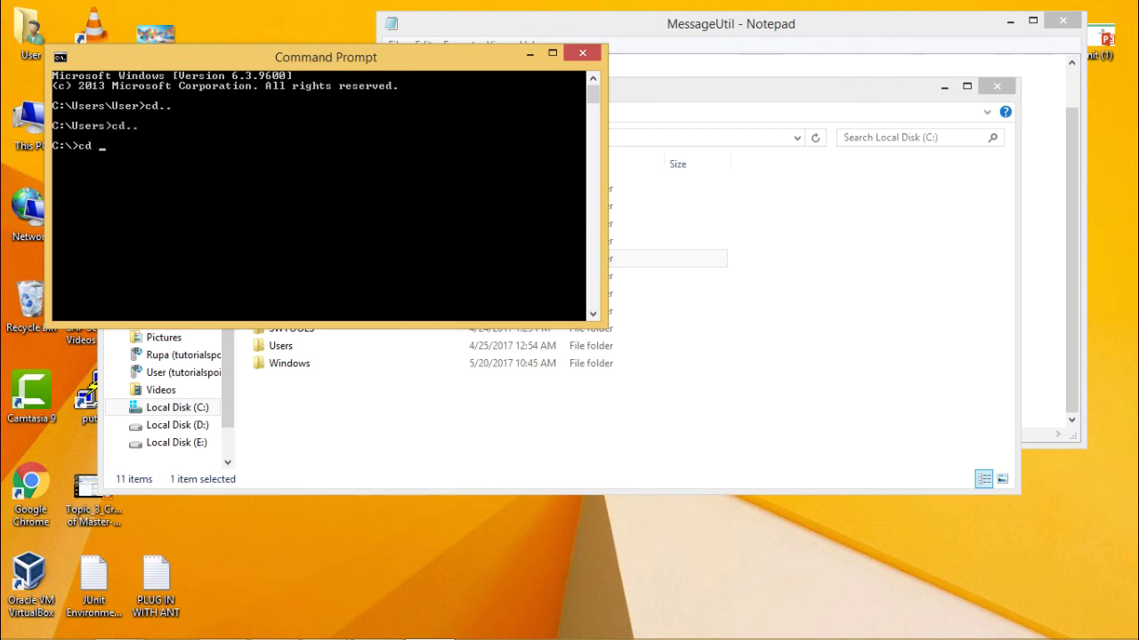
{"action": "key", "text": "Return"}
{"action": "type", "text": "cd "}
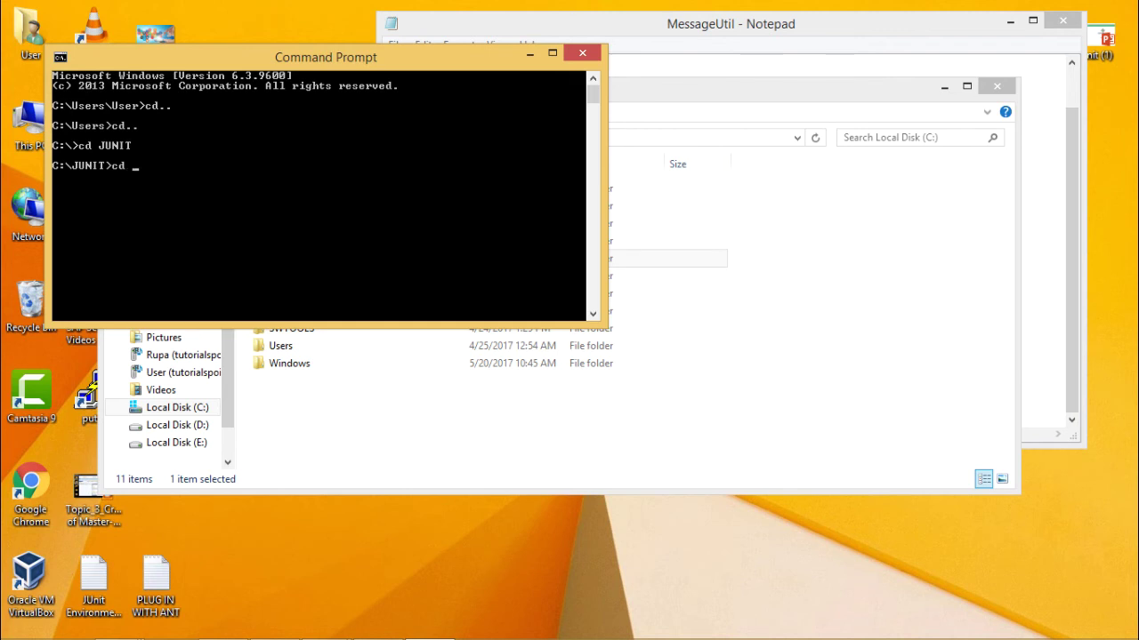
{"action": "type", "text": "\"JUnit Workspace\""}
{"action": "key", "text": "Return"}
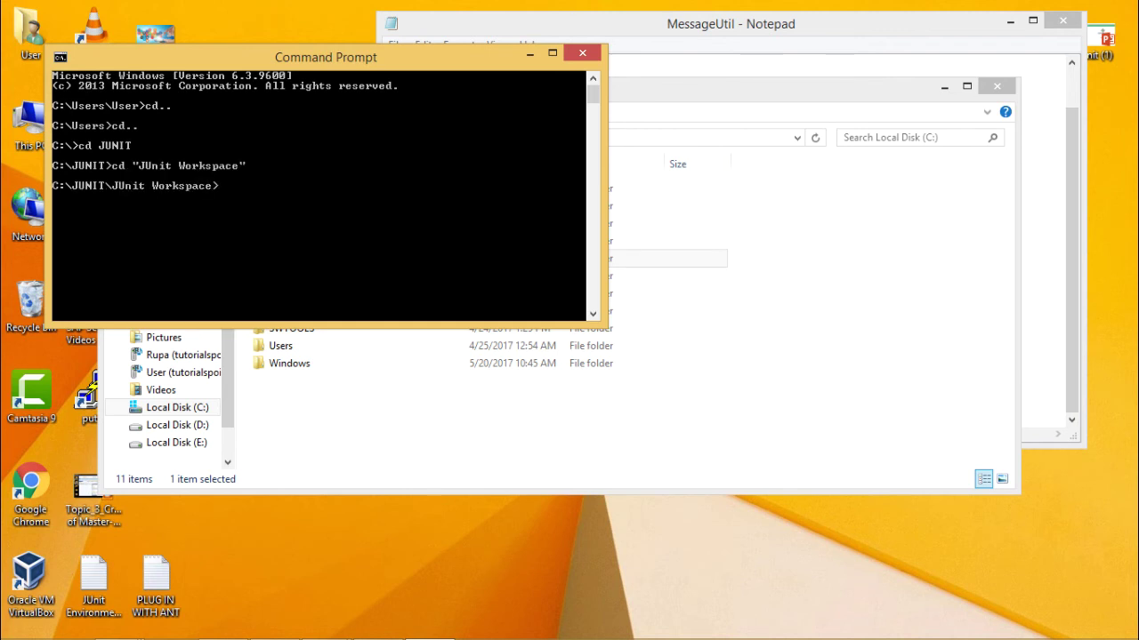
{"action": "type", "text": "cd T"}
{"action": "key", "text": "Tab"}
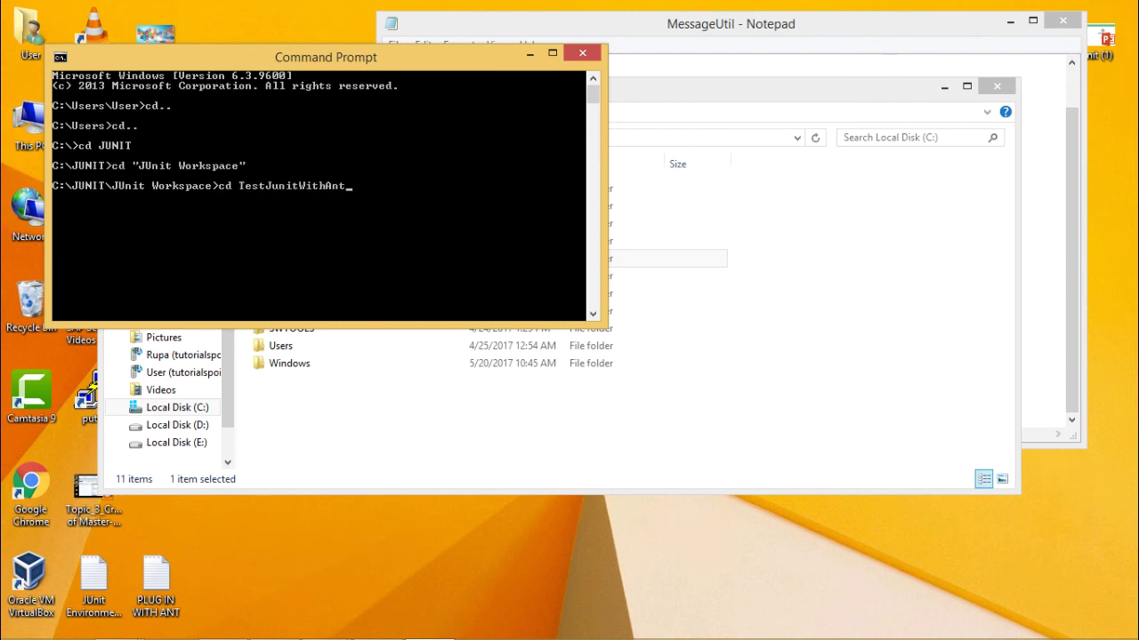
{"action": "key", "text": "Return"}
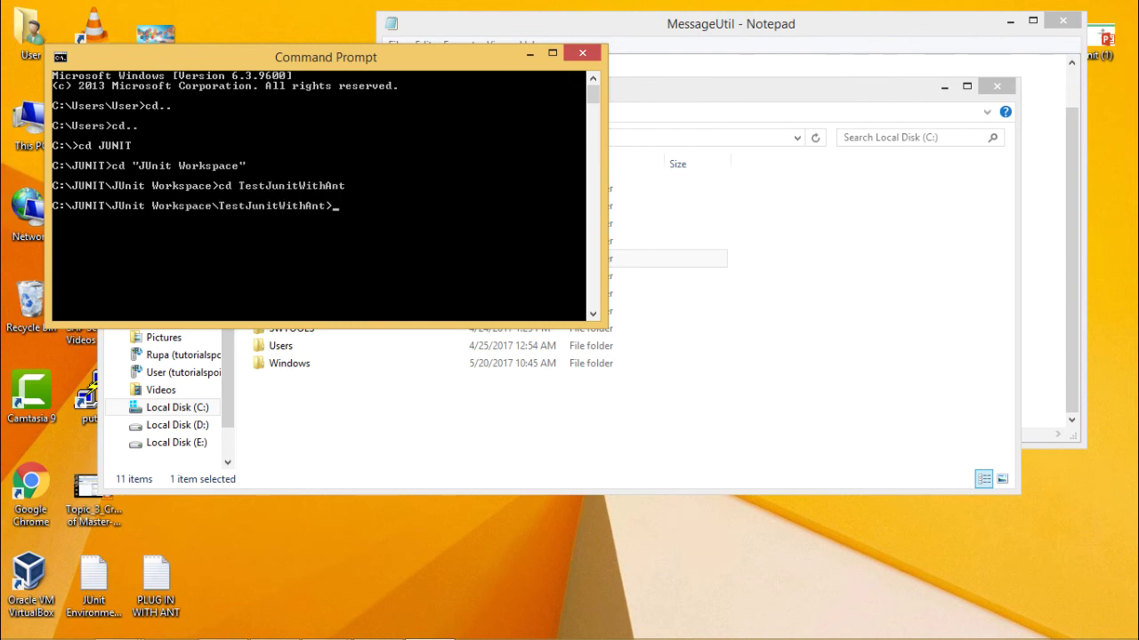
{"action": "type", "text": "ant"}
{"action": "key", "text": "Return"}
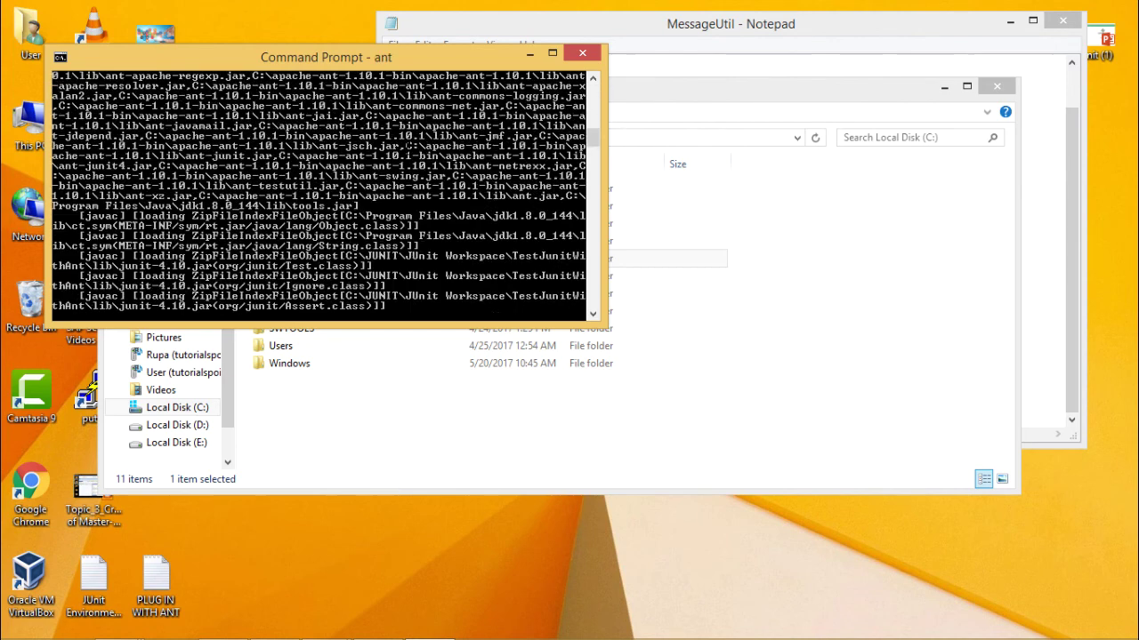